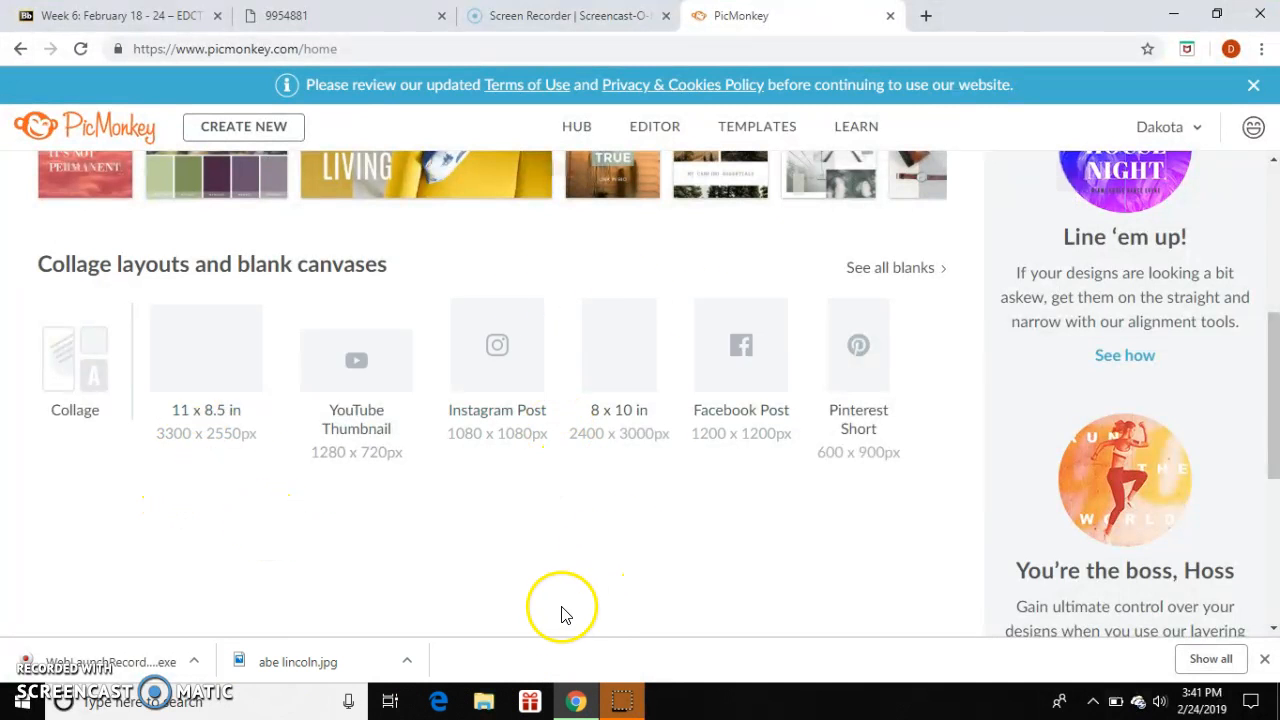
{"action": "left_click", "coordinate": [345, 49]}
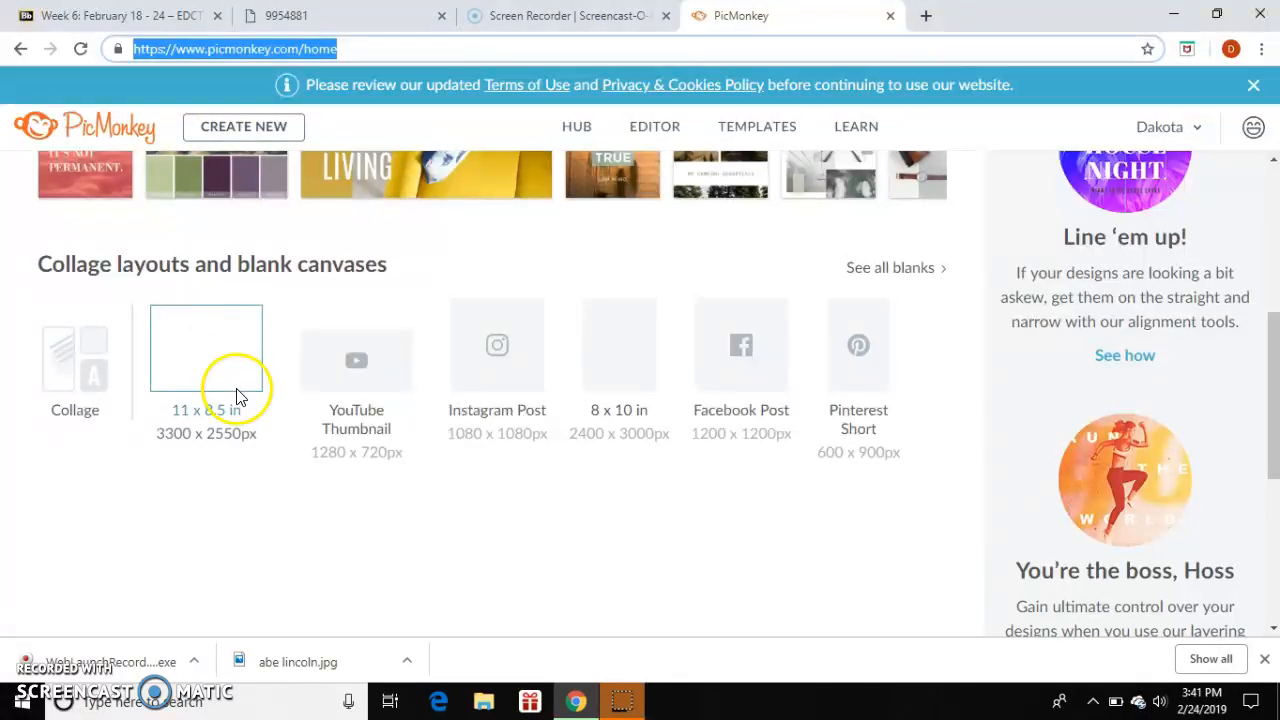
{"action": "left_click", "coordinate": [260, 494]}
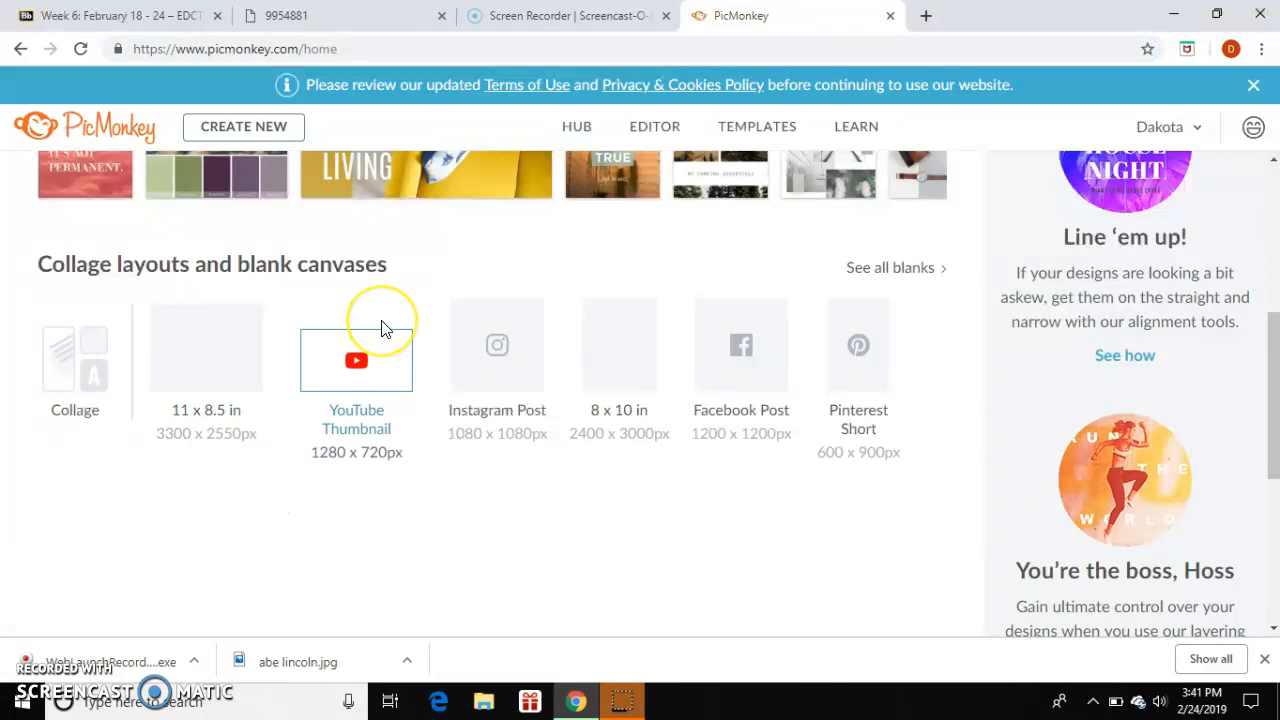
{"action": "scroll", "coordinate": [380, 323], "scroll_direction": "up", "scroll_amount": 2}
{"action": "scroll", "coordinate": [381, 329], "scroll_direction": "up", "scroll_amount": 3}
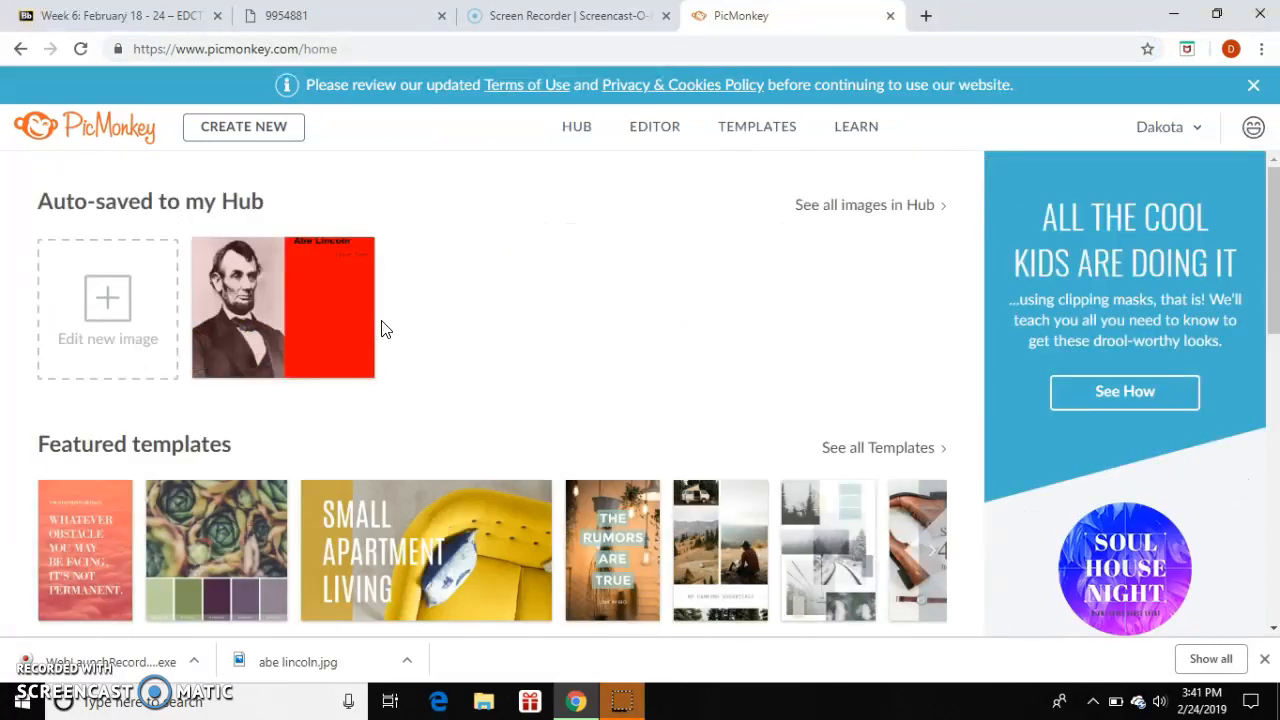
{"action": "scroll", "coordinate": [381, 323], "scroll_direction": "down", "scroll_amount": 4}
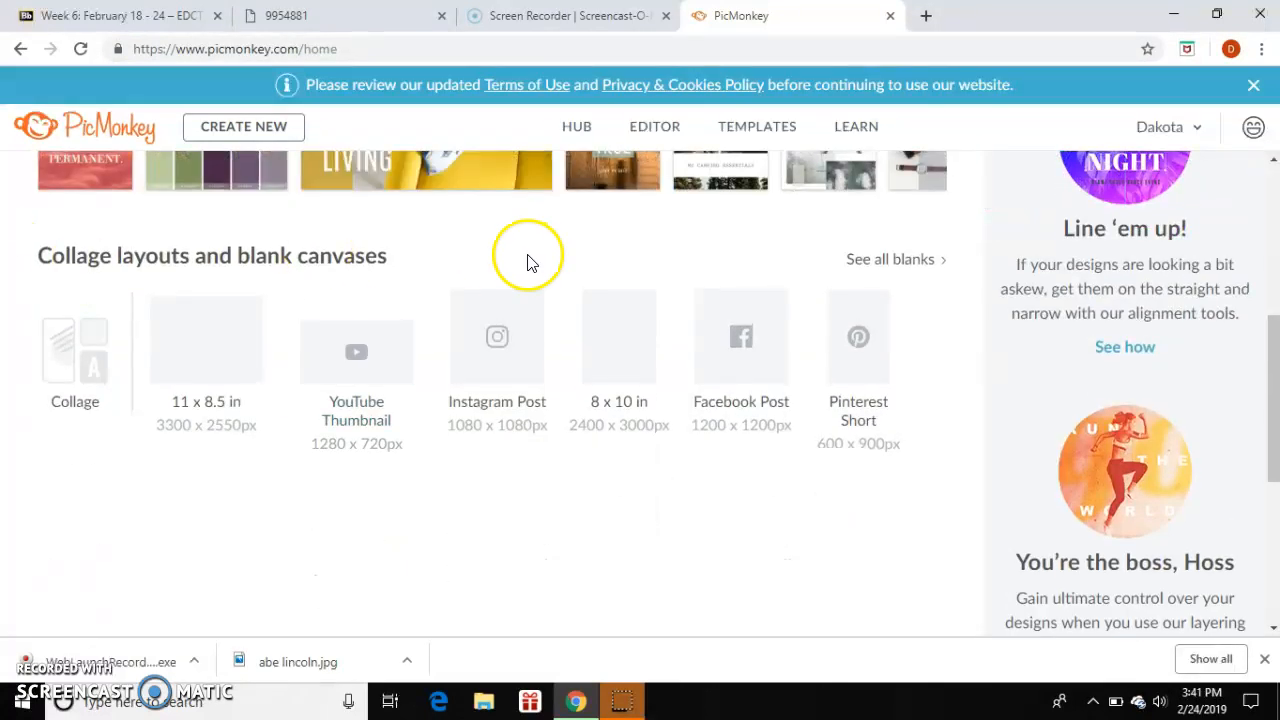
- Create a blank 11 x 8.5 in canvas named "Abraham Lincoln"
{"action": "left_click", "coordinate": [244, 381]}
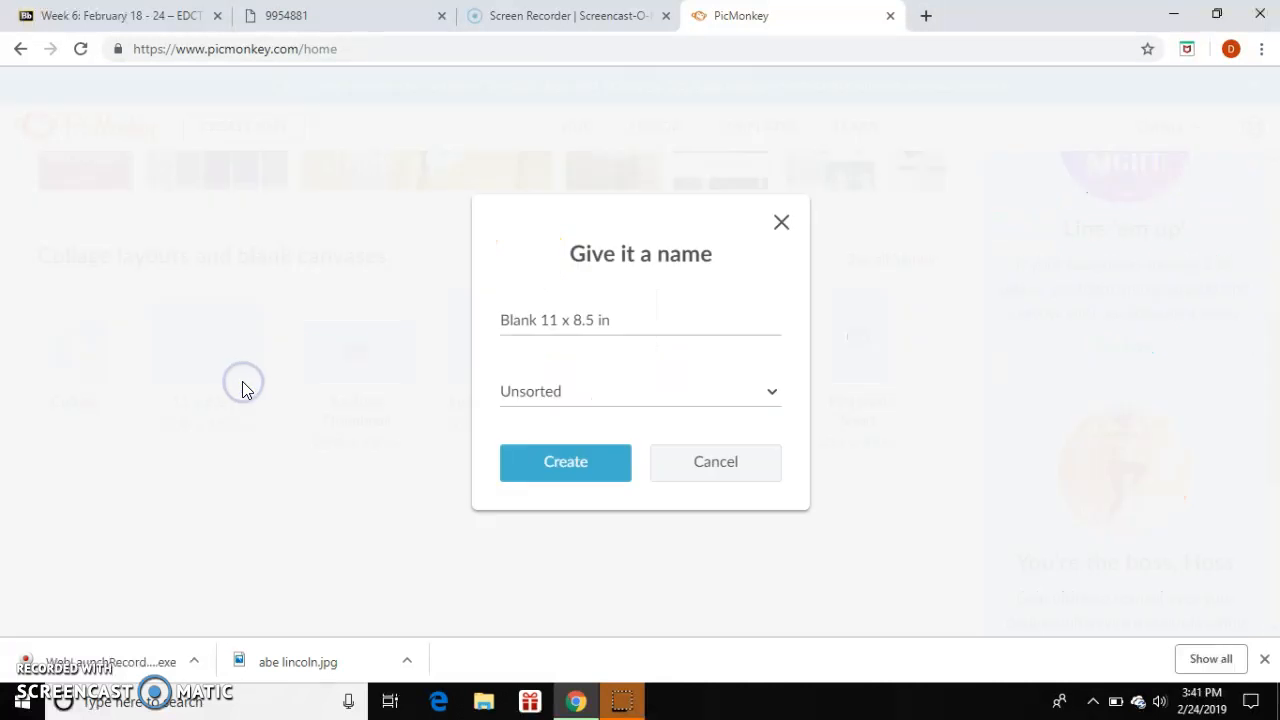
{"action": "double_click", "coordinate": [681, 318]}
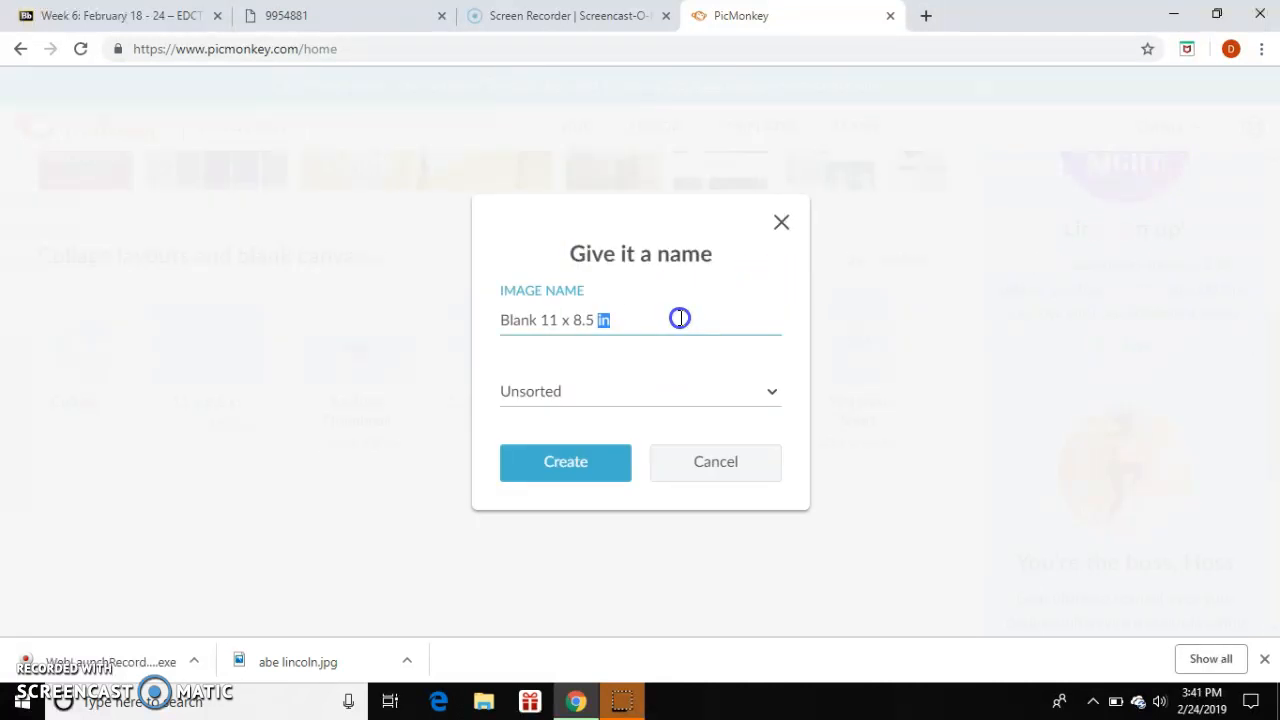
{"action": "triple_click", "coordinate": [637, 323]}
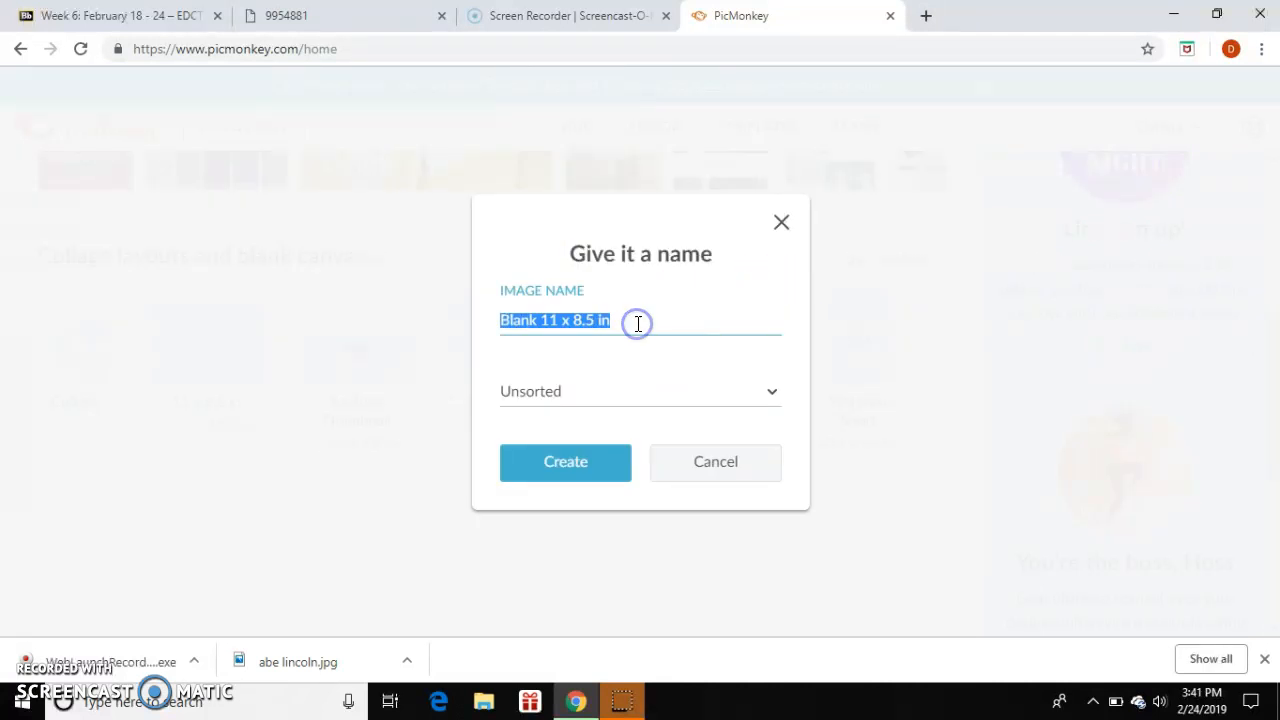
{"action": "type", "text": "Abraham Lincoln"}
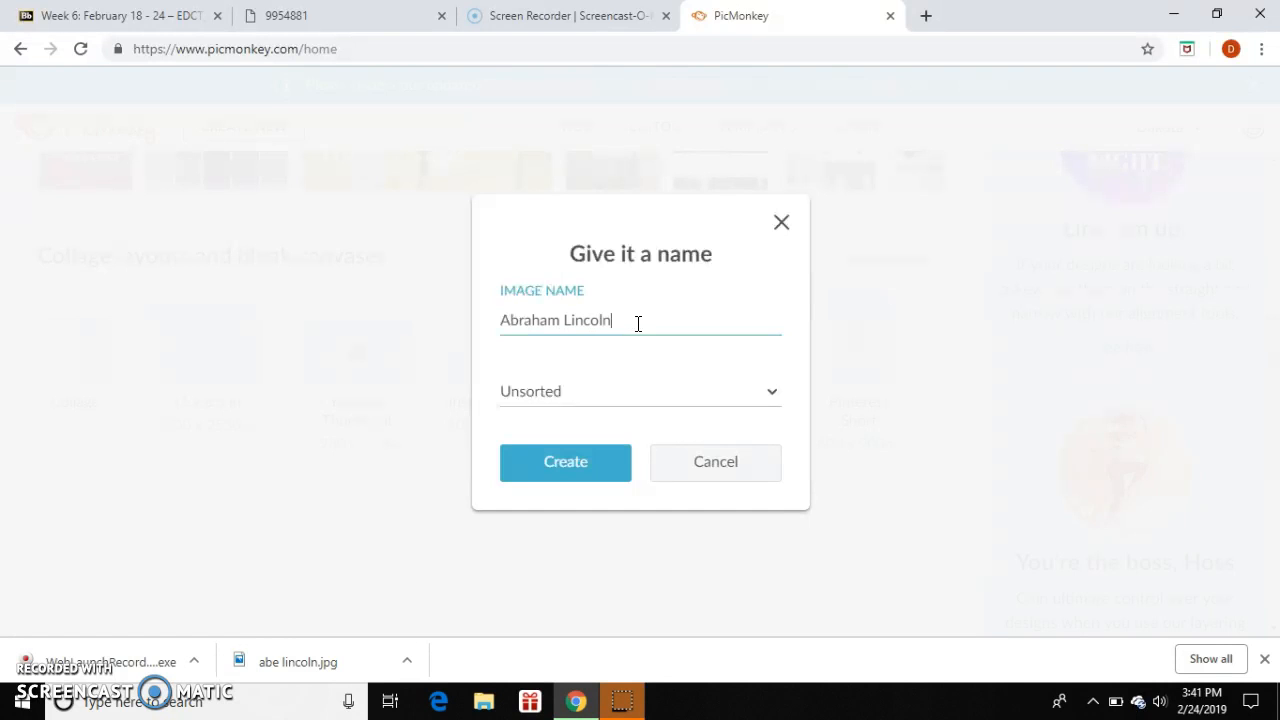
{"action": "left_click", "coordinate": [545, 458]}
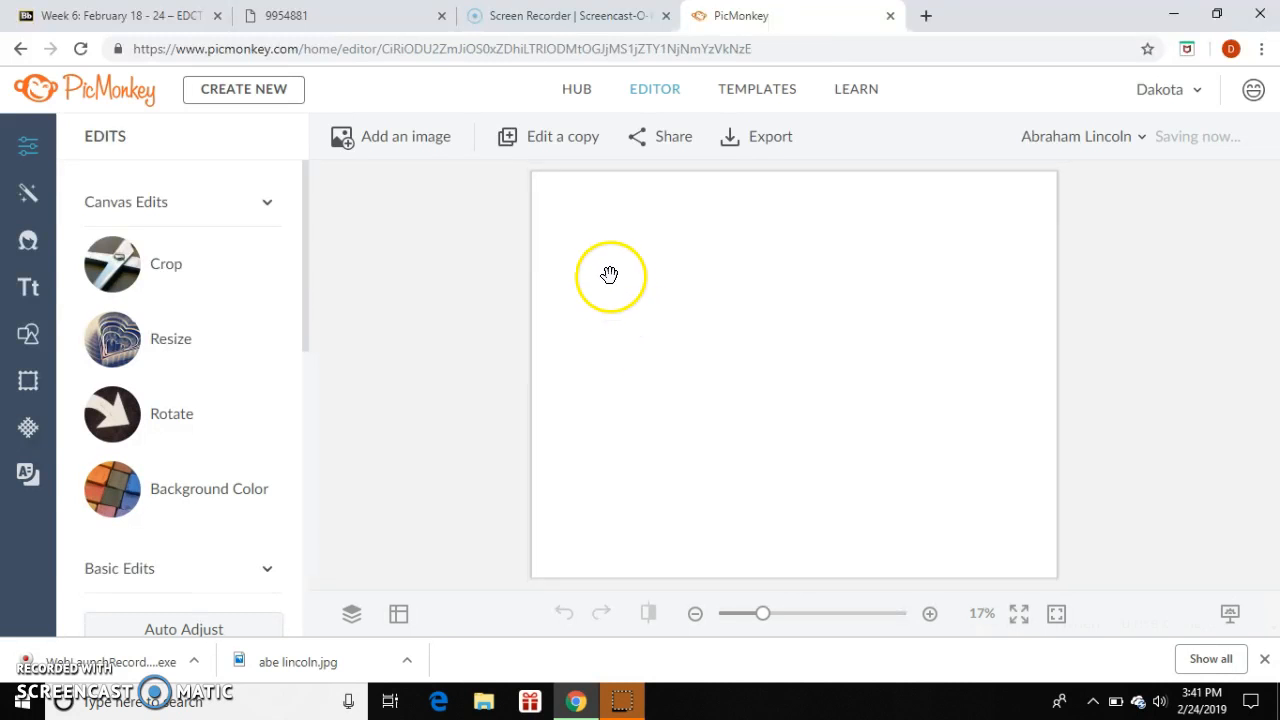
- Add the image abe lincoln.jpg from the computer, enlarge it and place it on the left half of the canvas
{"action": "left_click", "coordinate": [400, 155]}
{"action": "left_click", "coordinate": [512, 330]}
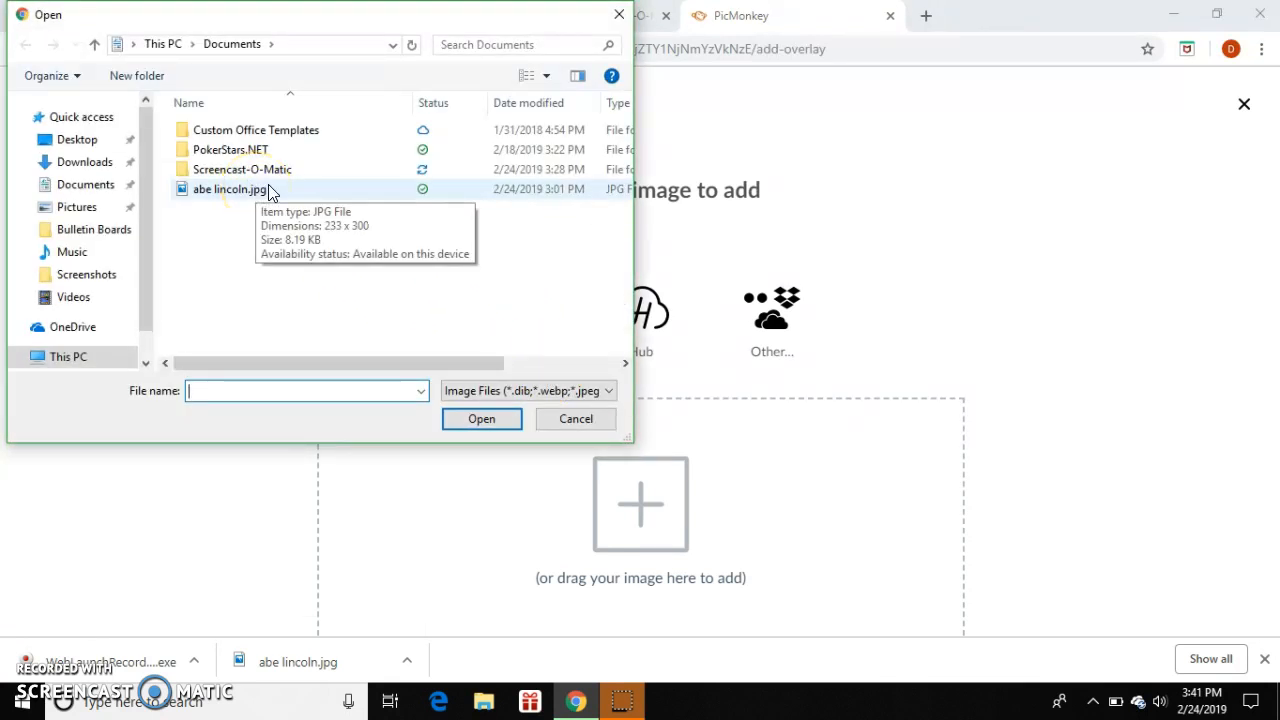
{"action": "double_click", "coordinate": [268, 192]}
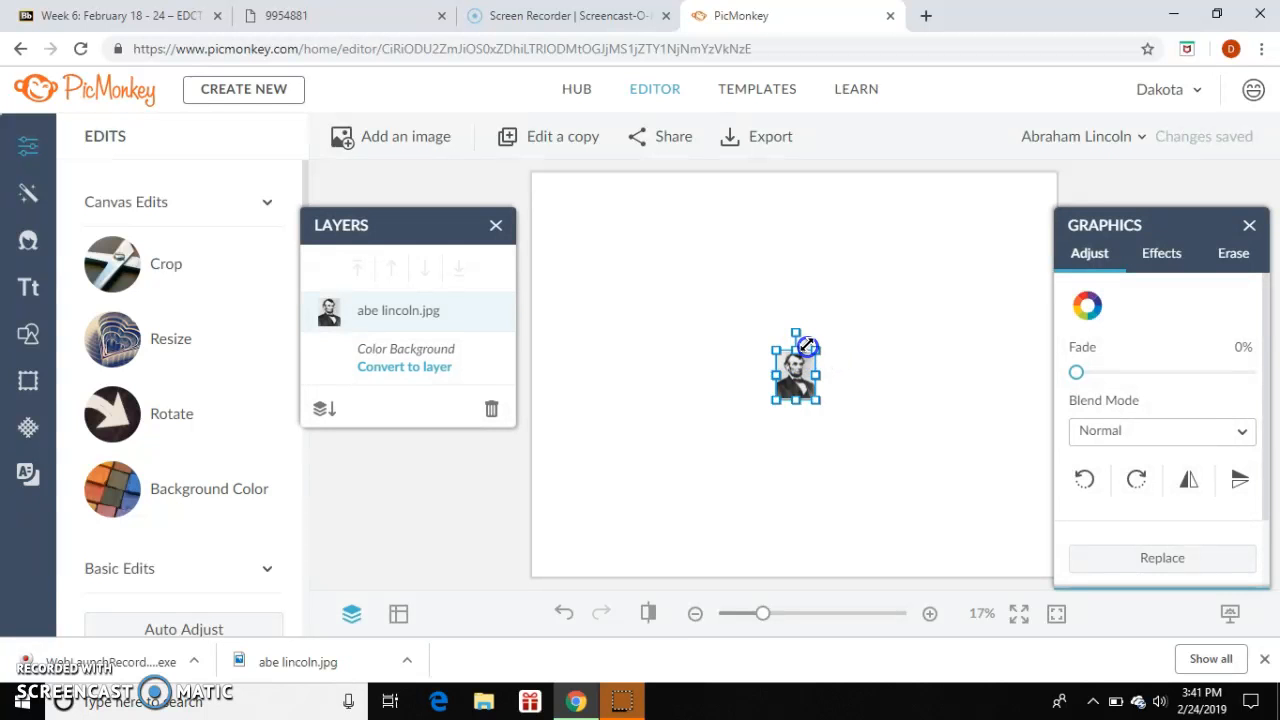
{"action": "left_click_drag", "start_coordinate": [837, 315], "coordinate": [920, 211]}
{"action": "left_click_drag", "start_coordinate": [841, 318], "coordinate": [793, 380]}
{"action": "left_click_drag", "start_coordinate": [721, 281], "coordinate": [635, 321]}
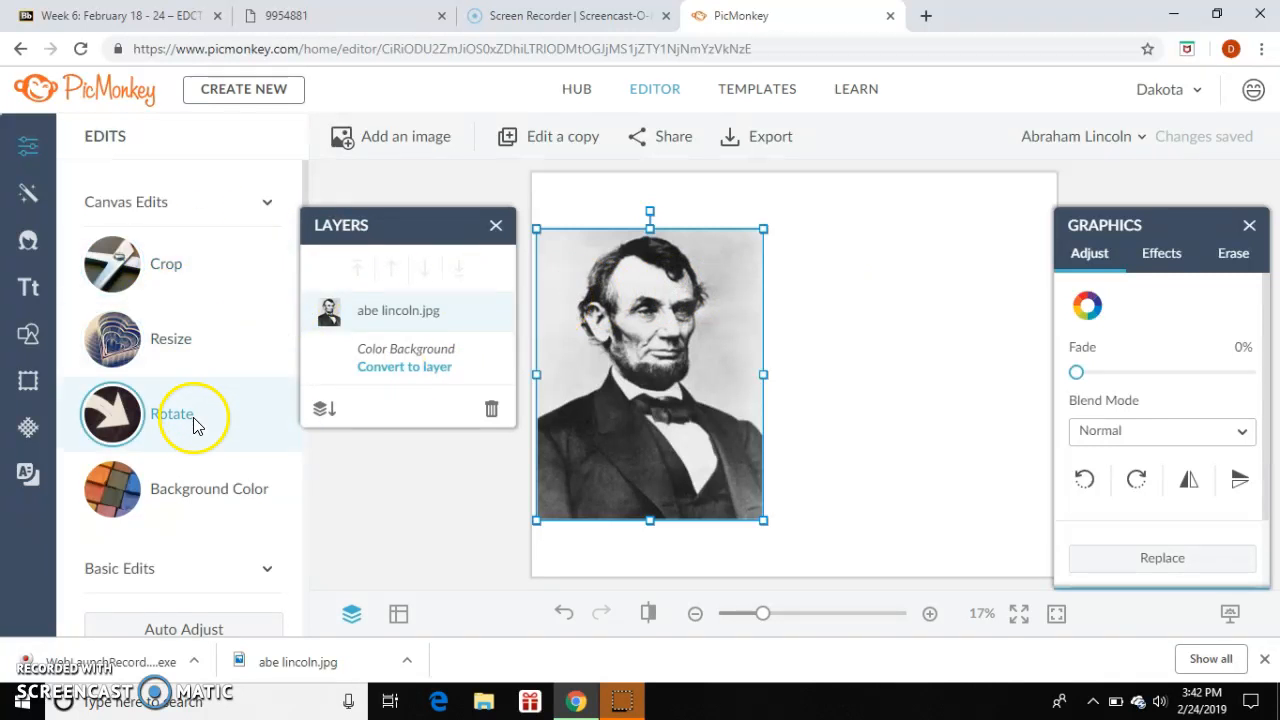
- Change the canvas background color to red #ff0000 and apply it
{"action": "left_click", "coordinate": [197, 512]}
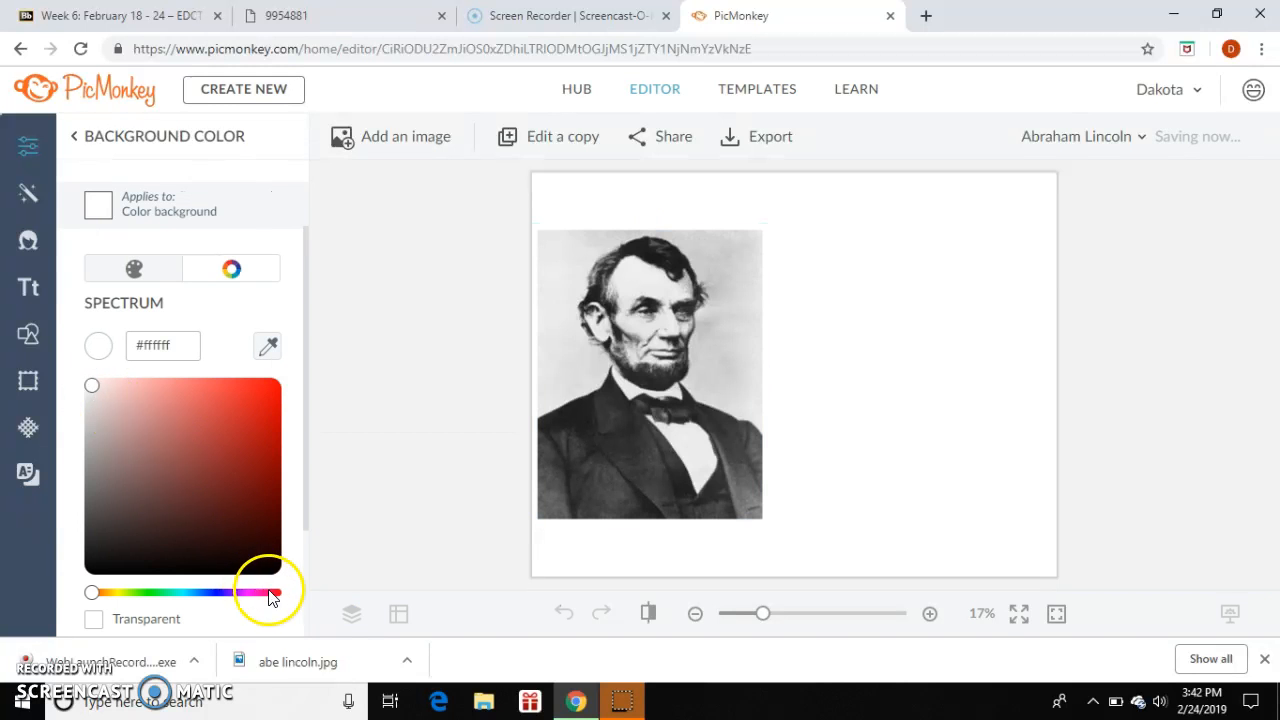
{"action": "left_click_drag", "start_coordinate": [89, 381], "coordinate": [304, 345]}
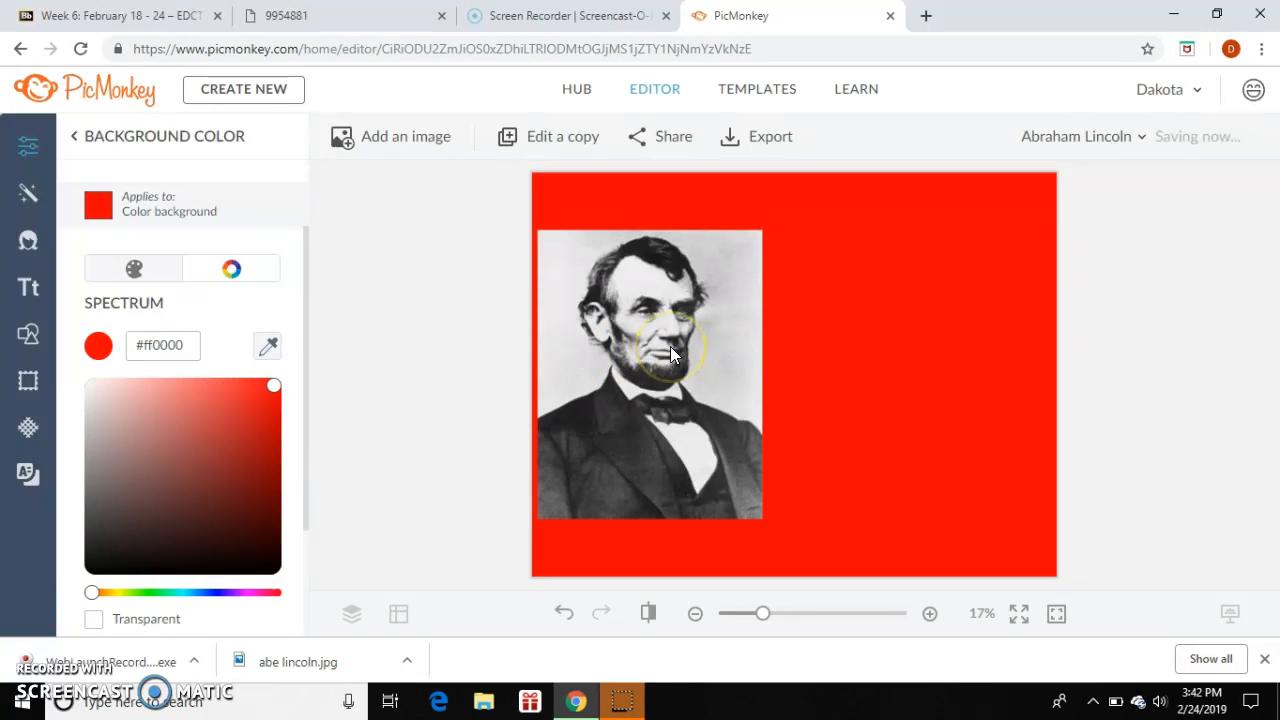
{"action": "left_click", "coordinate": [619, 261]}
{"action": "left_click", "coordinate": [627, 340]}
{"action": "left_click", "coordinate": [33, 281]}
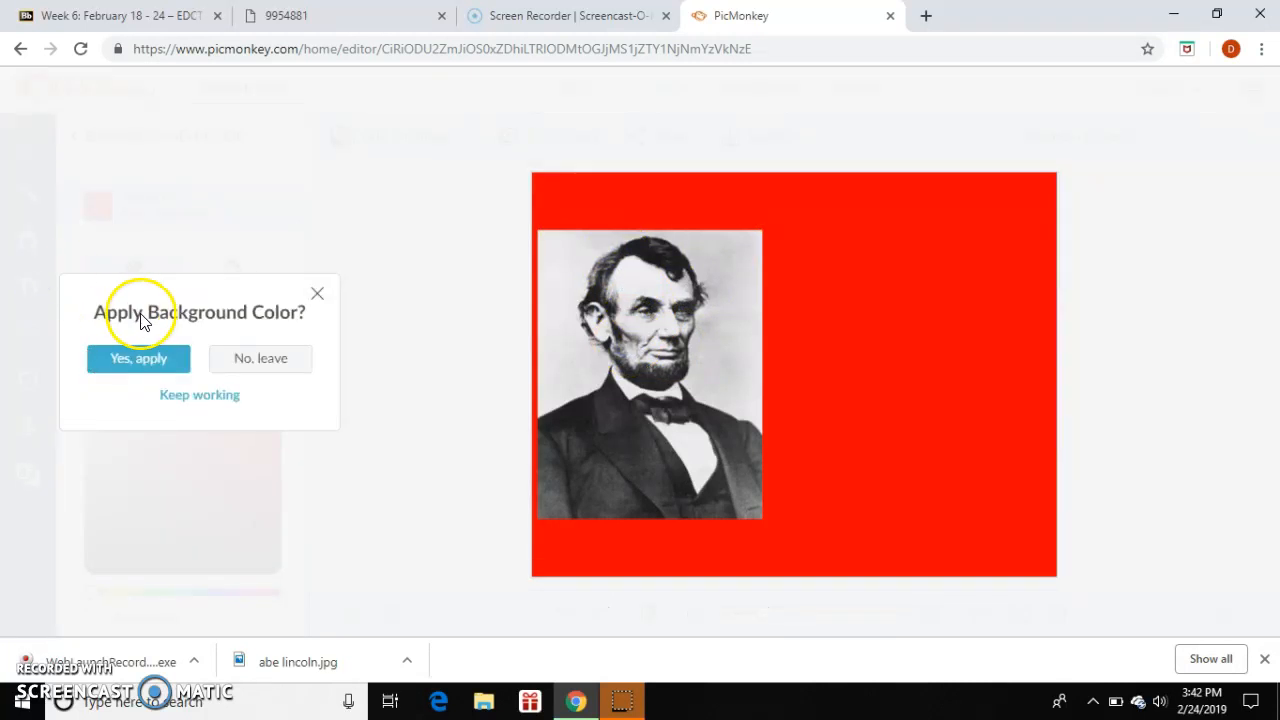
{"action": "left_click", "coordinate": [143, 356]}
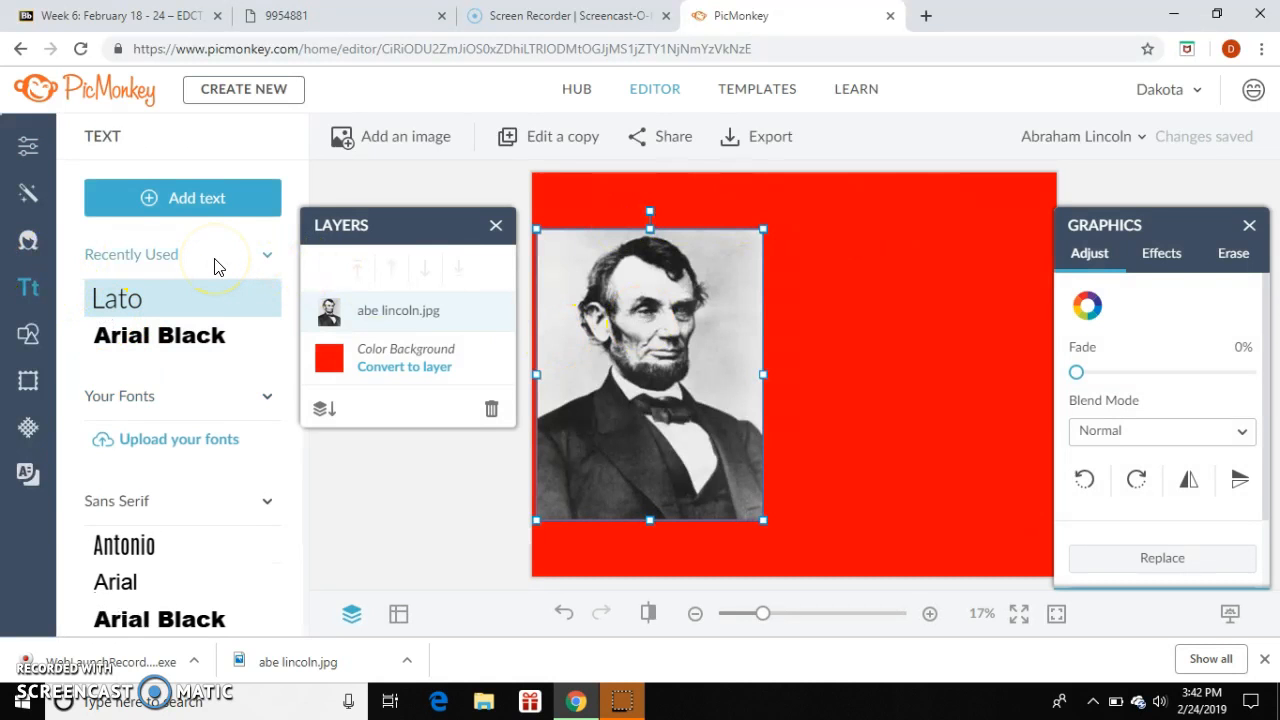
- Add the title text "Abraham Lincoln" at the top of the canvas above the portrait and hide the layers list
{"action": "left_click", "coordinate": [209, 205]}
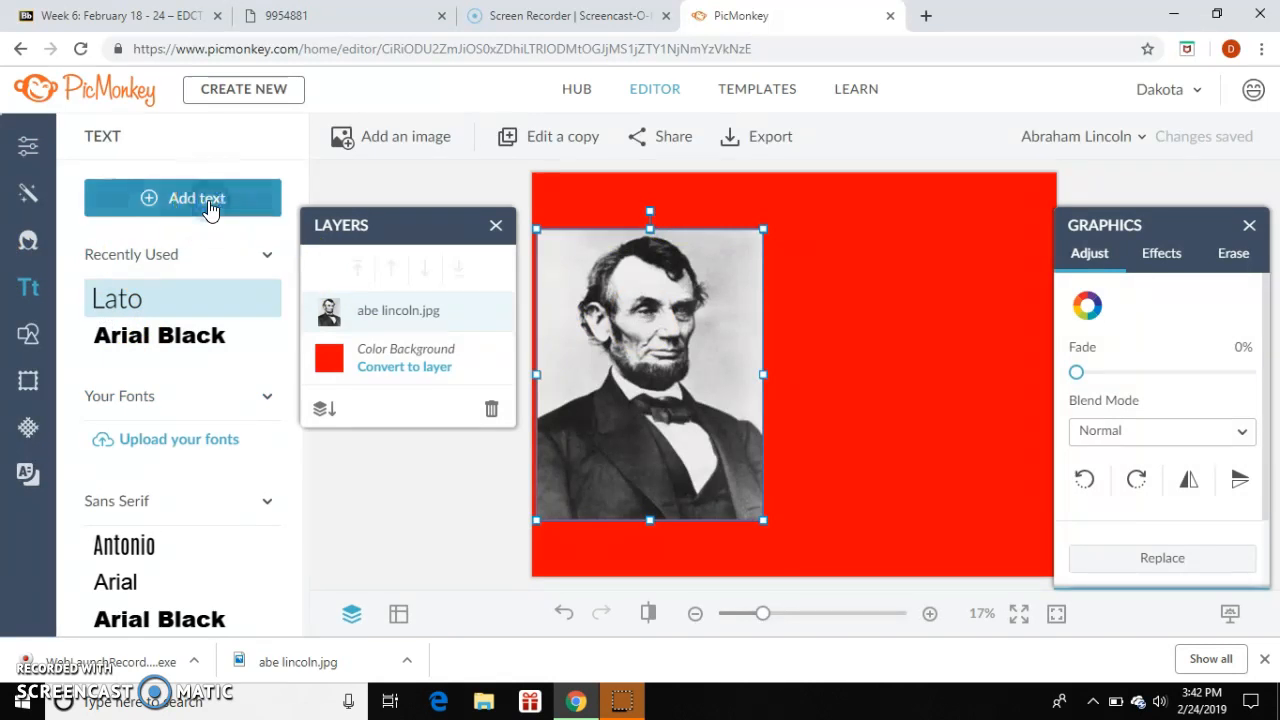
{"action": "left_click_drag", "start_coordinate": [829, 376], "coordinate": [810, 206]}
{"action": "left_click", "coordinate": [786, 203]}
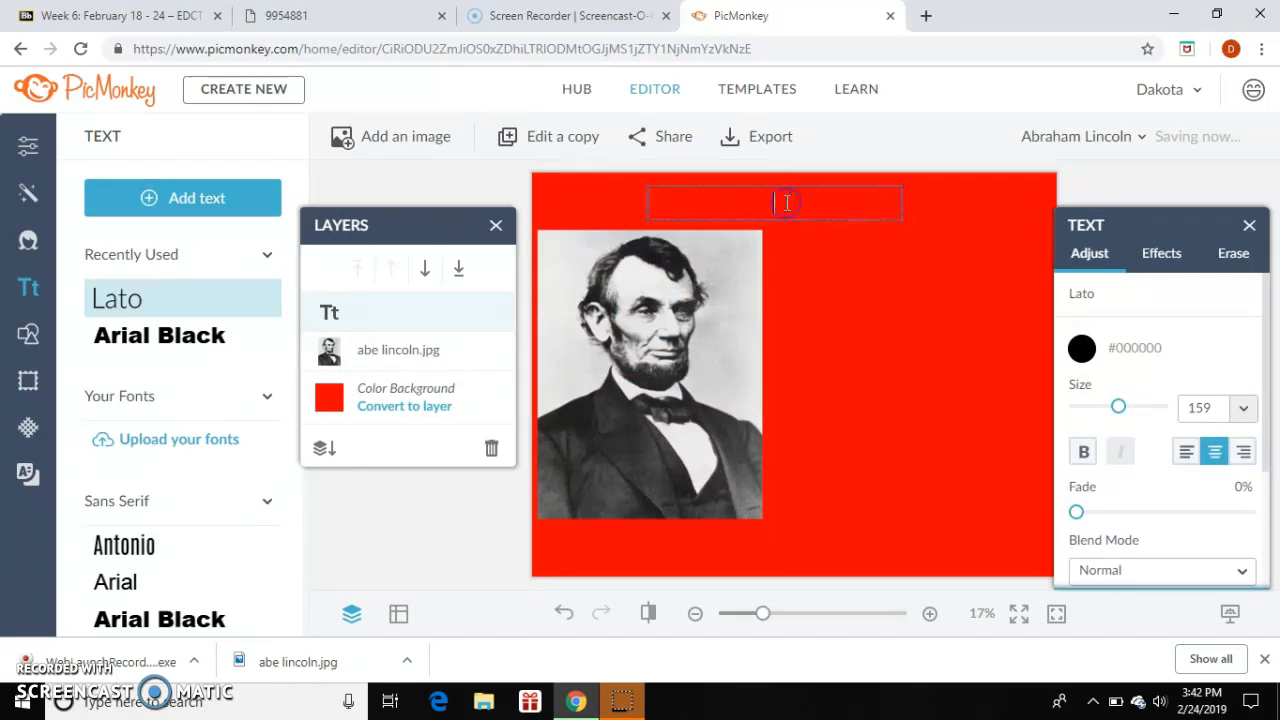
{"action": "type", "text": "Abraham Lincoln"}
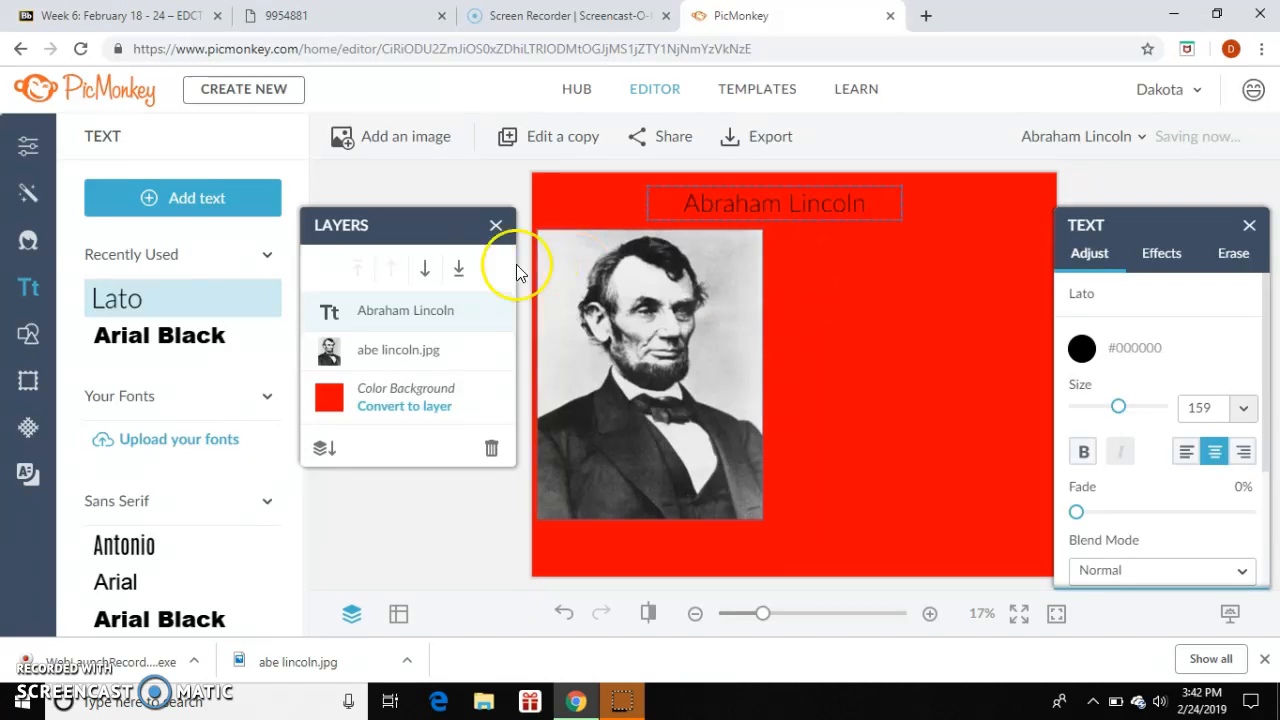
{"action": "left_click", "coordinate": [371, 491]}
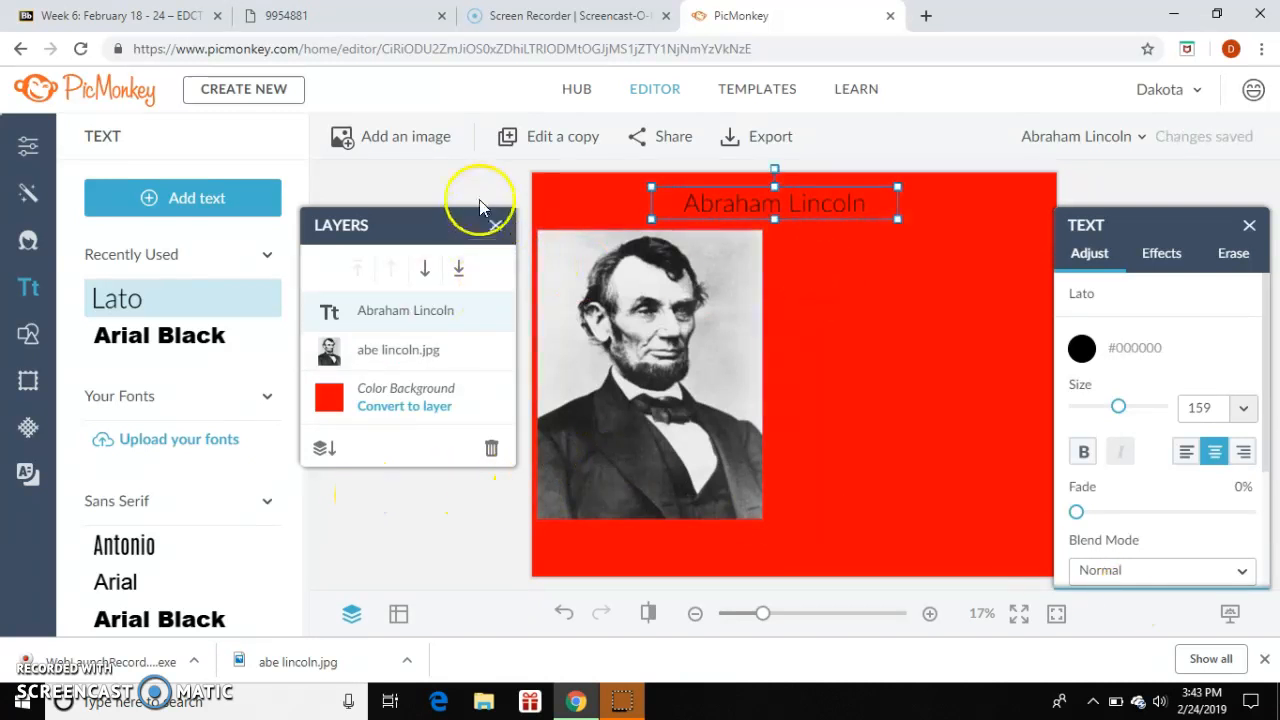
{"action": "left_click", "coordinate": [497, 230]}
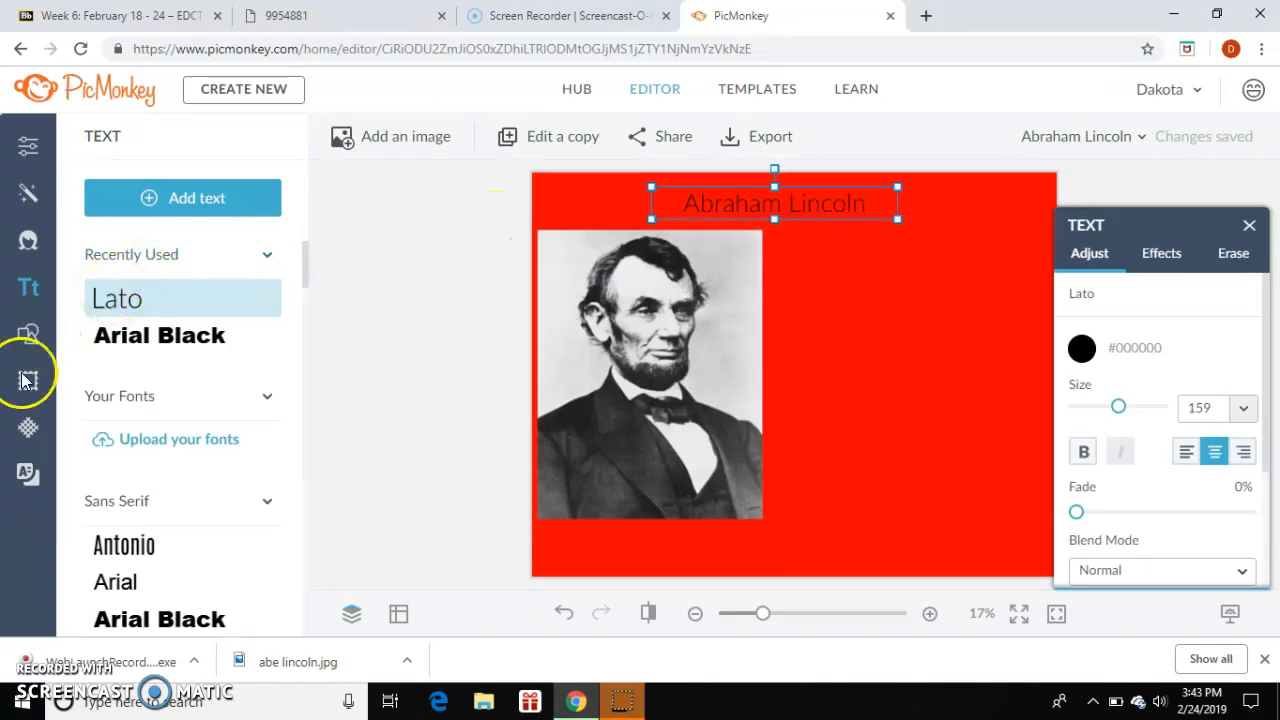
- Add a second text box to the right of the portrait, just below the title, and right-align its text
{"action": "left_click", "coordinate": [192, 199]}
{"action": "left_click", "coordinate": [863, 386]}
{"action": "left_click_drag", "start_coordinate": [834, 376], "coordinate": [1003, 260]}
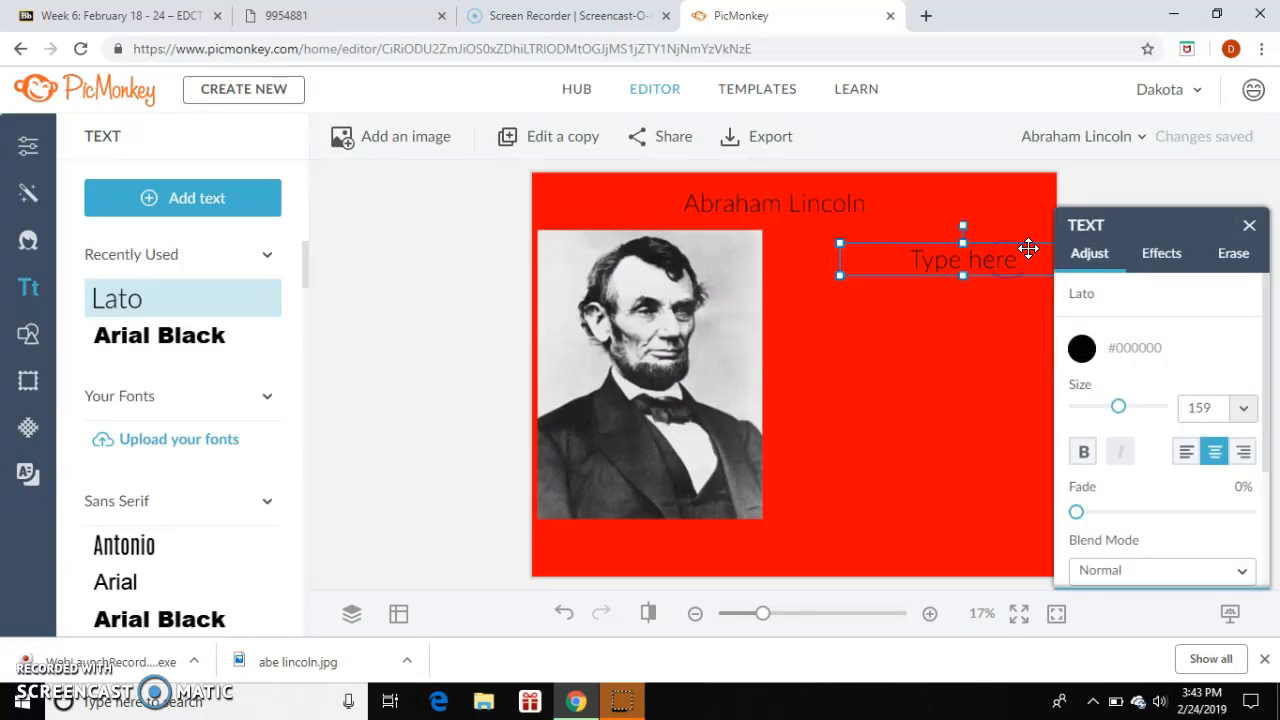
{"action": "left_click", "coordinate": [1251, 226]}
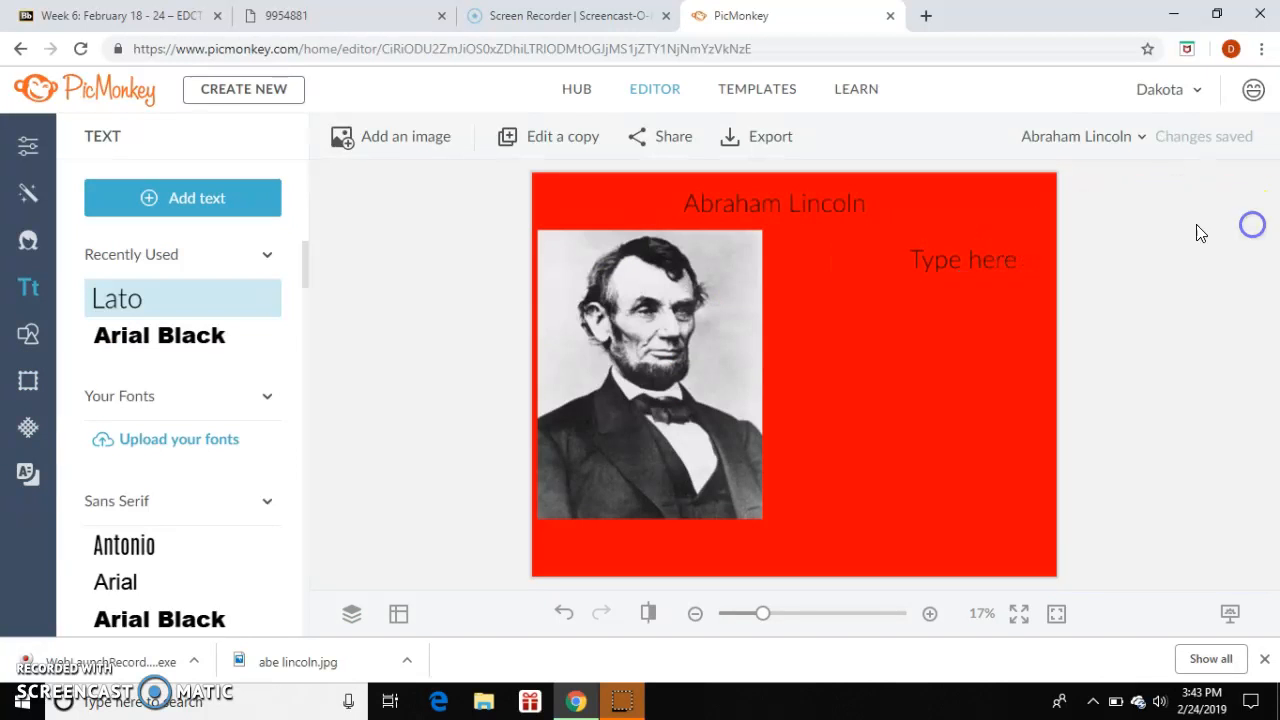
{"action": "left_click_drag", "start_coordinate": [1014, 260], "coordinate": [986, 235]}
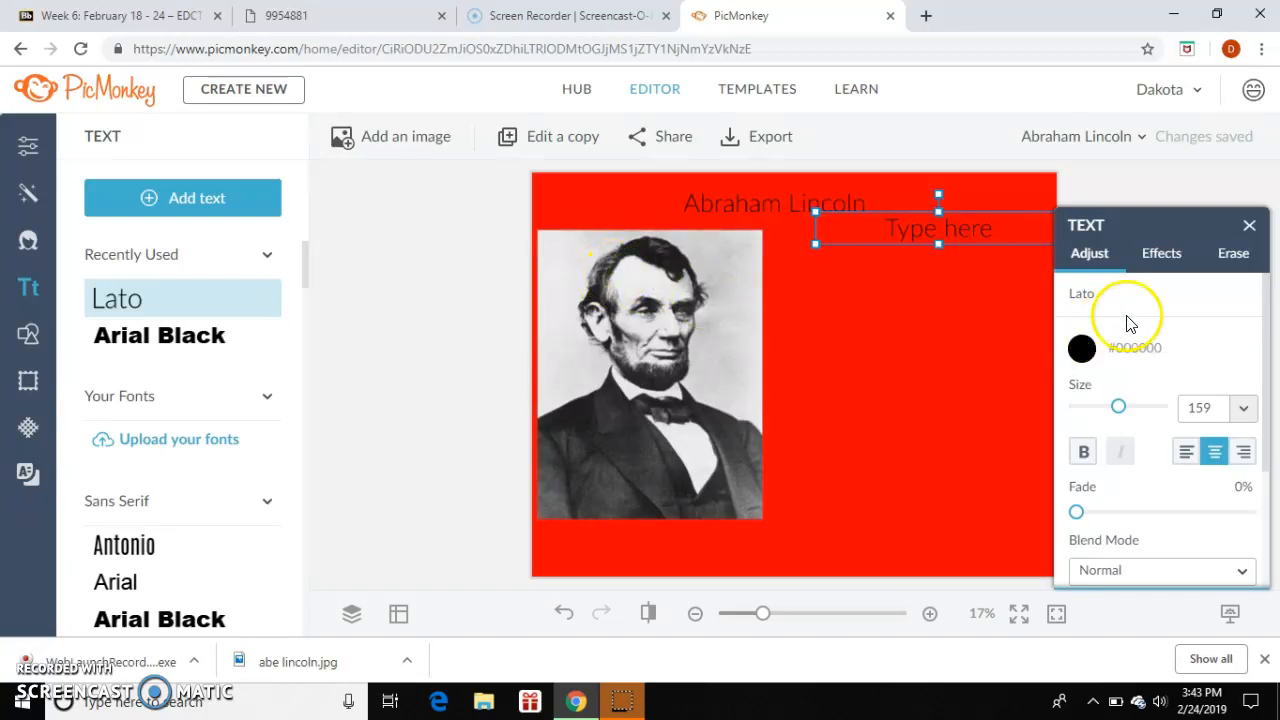
{"action": "left_click", "coordinate": [1241, 452]}
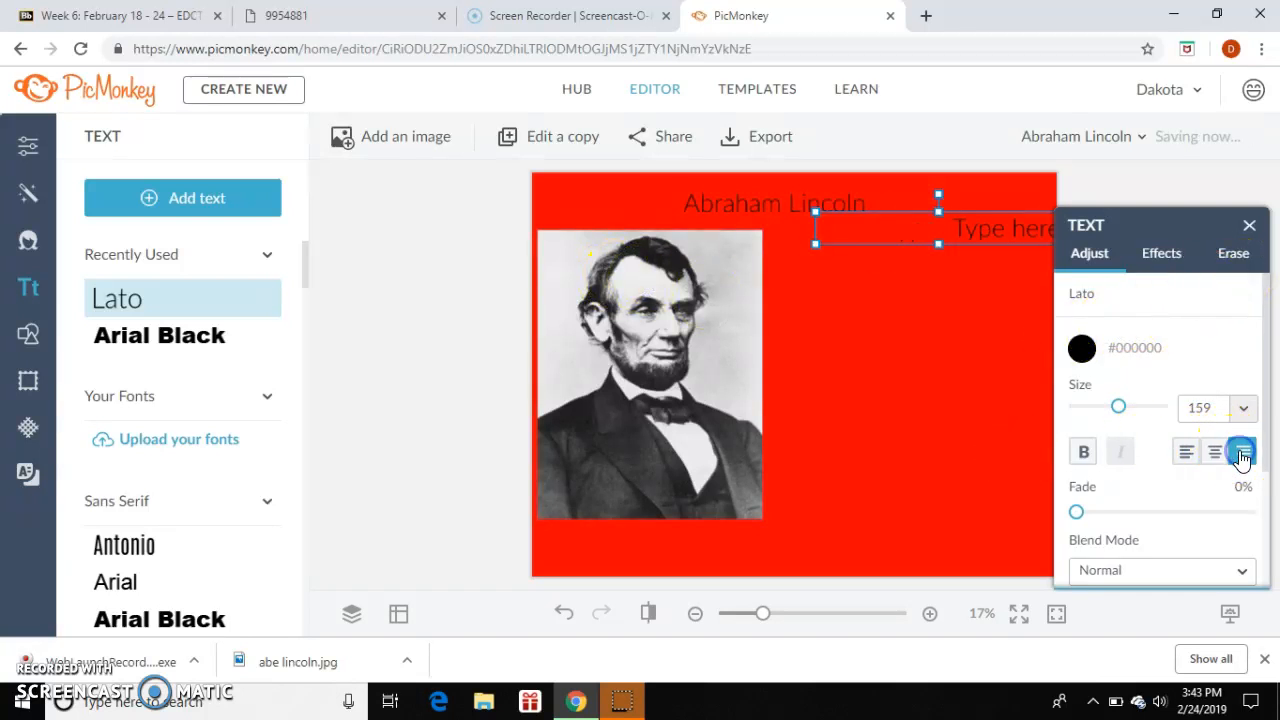
{"action": "left_click", "coordinate": [1026, 234]}
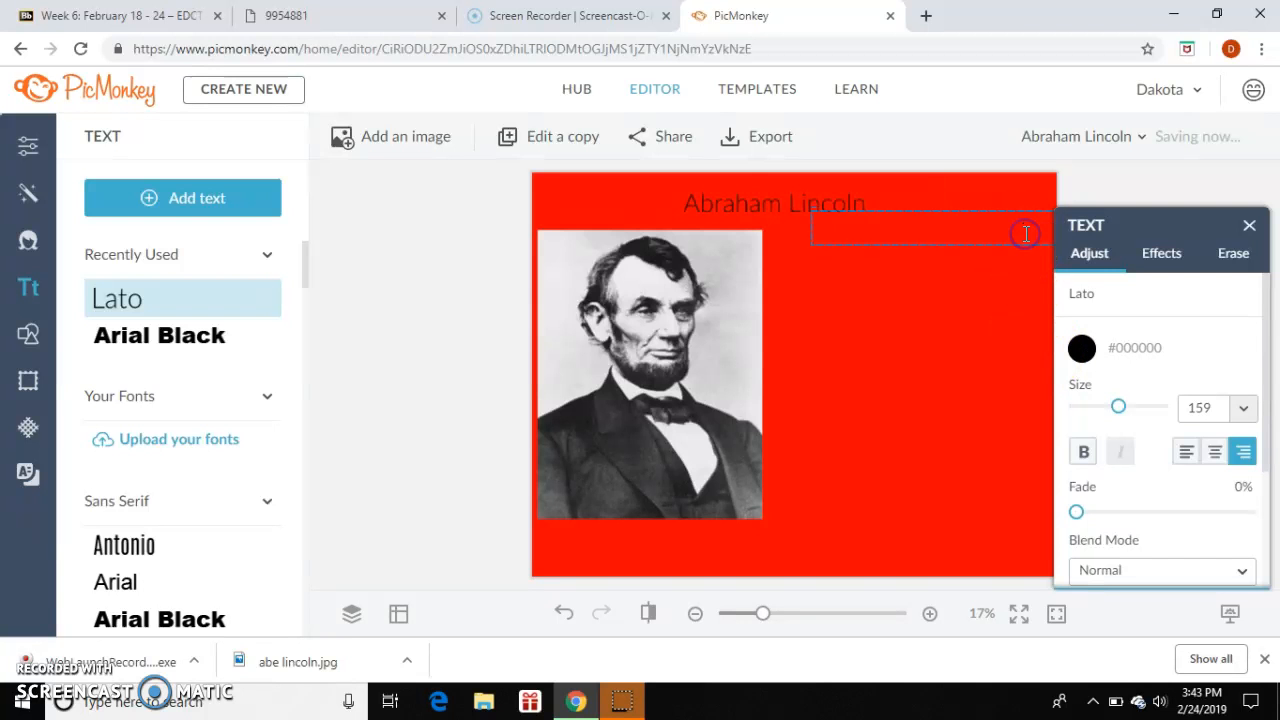
{"action": "left_click", "coordinate": [1255, 229]}
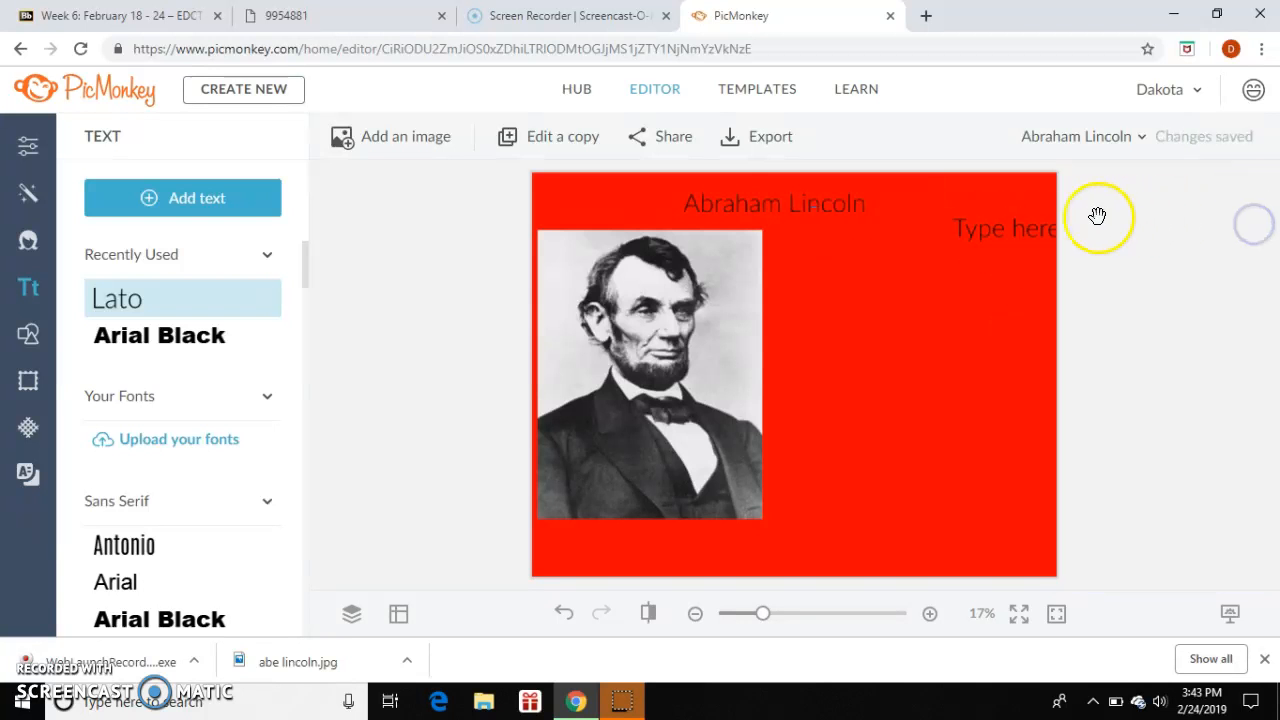
- Enter "16th President of the US" in the right-aligned text box and move it clear of the title, inside the canvas
{"action": "left_click", "coordinate": [1035, 235]}
{"action": "left_click", "coordinate": [1024, 226]}
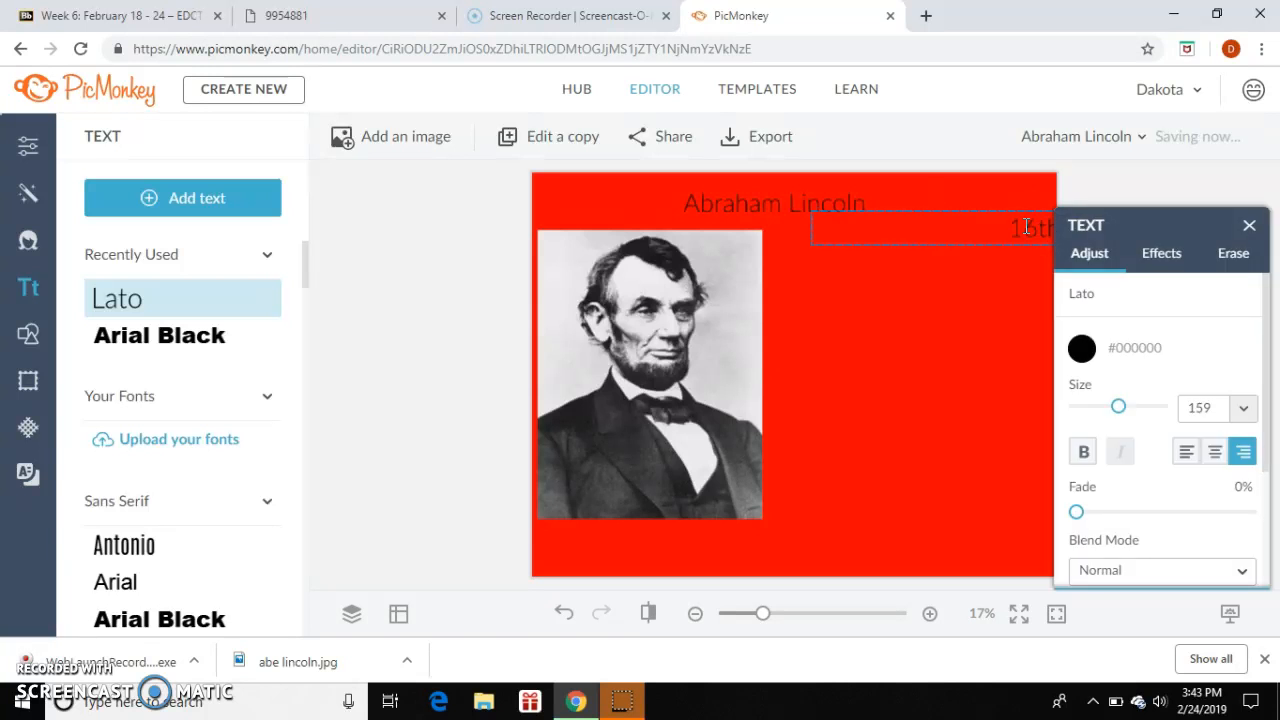
{"action": "type", "text": "16th President of the US"}
{"action": "left_click", "coordinate": [980, 262]}
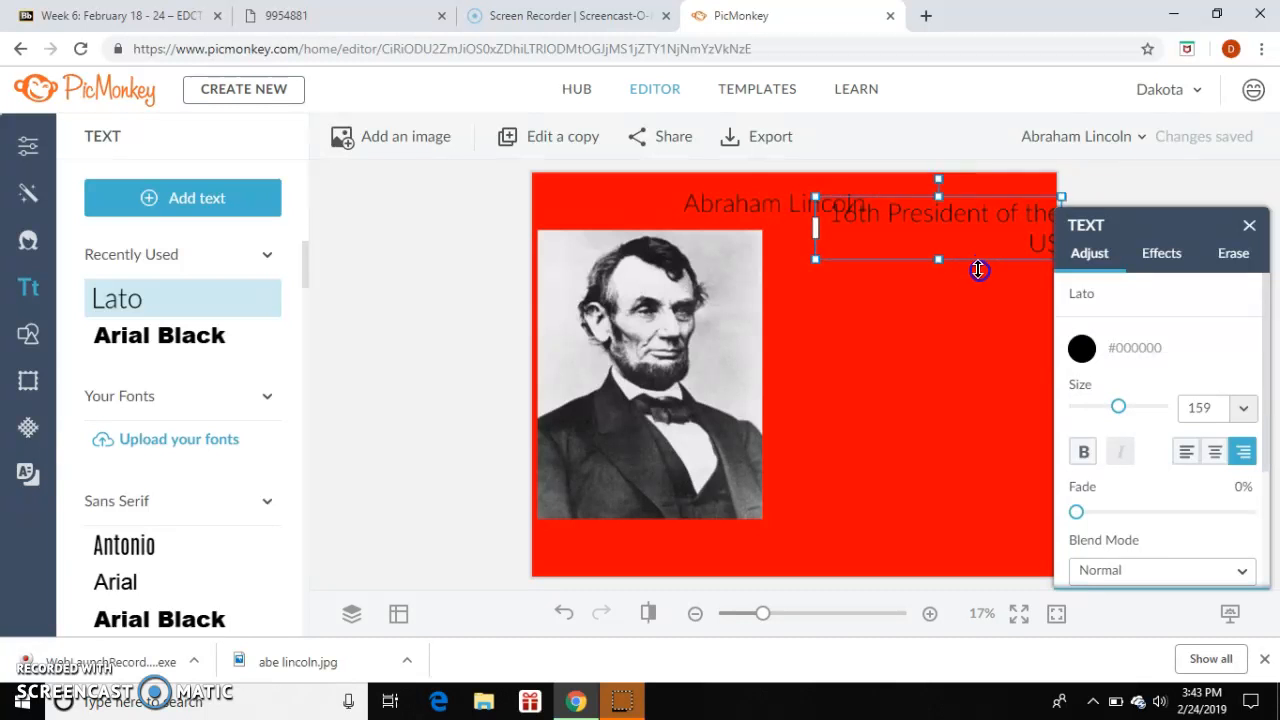
{"action": "left_click_drag", "start_coordinate": [971, 221], "coordinate": [960, 246]}
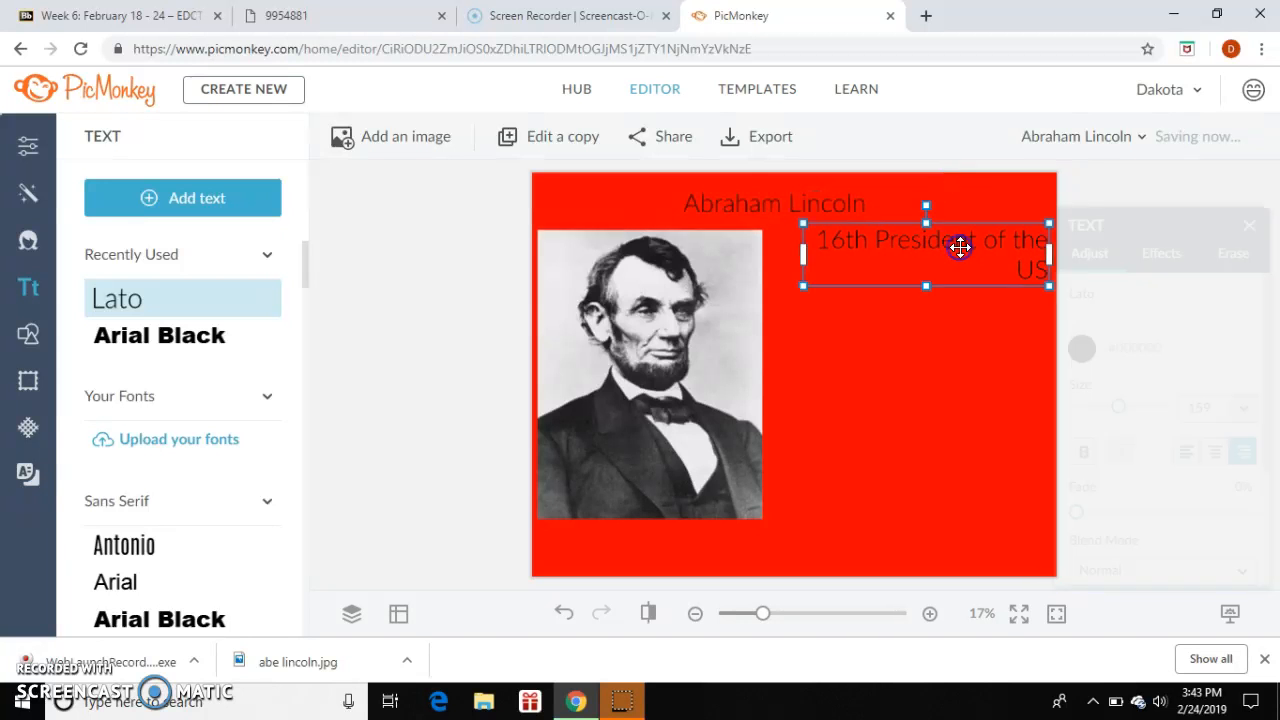
- Add another text box and place it to the right of the portrait, directly below the "16th President of the US" text
{"action": "left_click", "coordinate": [180, 197]}
{"action": "left_click_drag", "start_coordinate": [806, 378], "coordinate": [925, 325]}
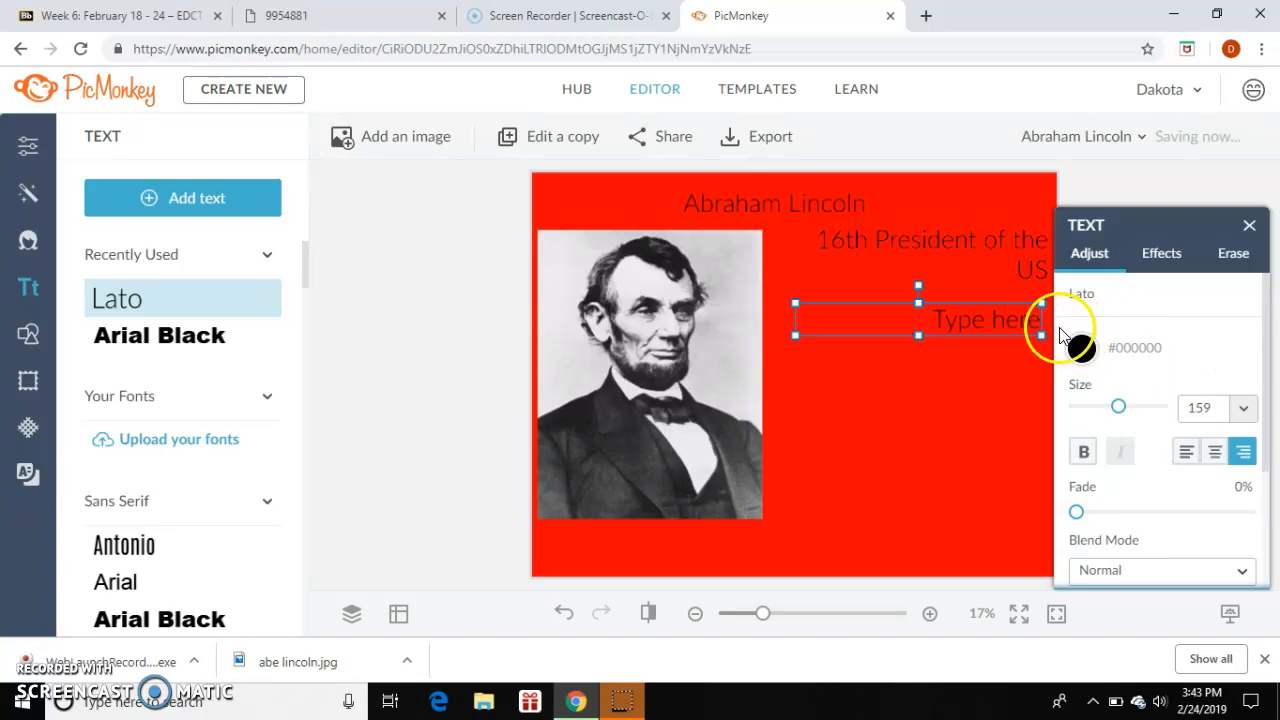
{"action": "left_click", "coordinate": [1016, 324]}
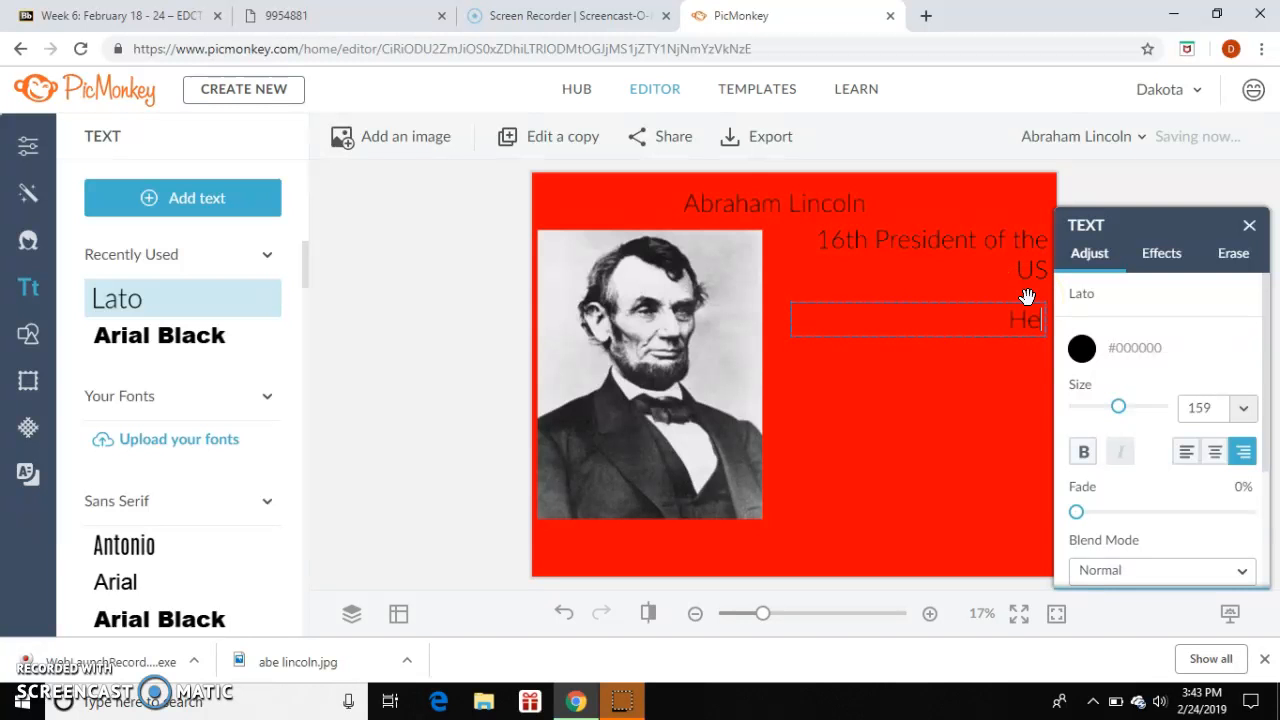
- Enter "He was the presidnet during the Civil War" in the new text box, retyping the wrongly spaced and capitalized words
{"action": "type", "text": "He was thePResident dur"}
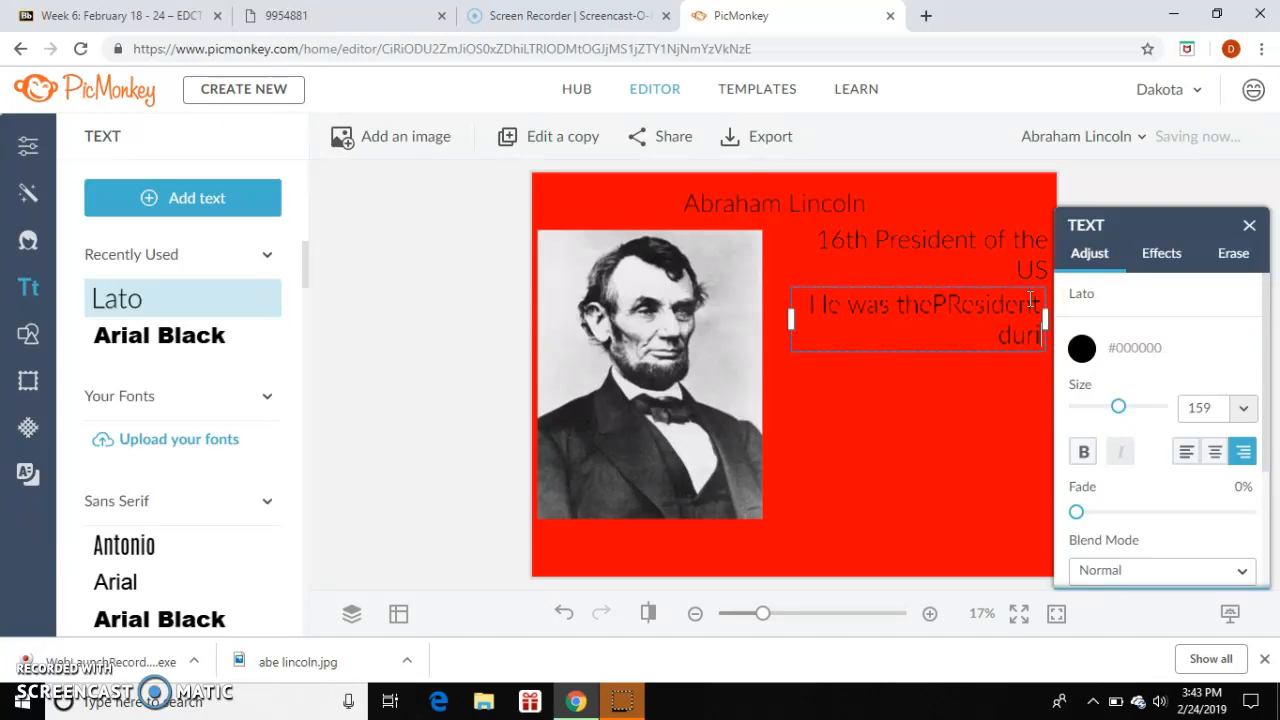
{"action": "key", "text": "BackSpace"}
{"action": "key", "text": "BackSpace"}
{"action": "key", "text": "BackSpace"}
{"action": "key", "text": "BackSpace"}
{"action": "key", "text": "BackSpace"}
{"action": "key", "text": "BackSpace"}
{"action": "key", "text": "BackSpace"}
{"action": "key", "text": "BackSpace"}
{"action": "key", "text": "BackSpace"}
{"action": "key", "text": "BackSpace"}
{"action": "key", "text": "BackSpace"}
{"action": "key", "text": "BackSpace"}
{"action": "key", "text": "BackSpace"}
{"action": "key", "text": "BackSpace"}
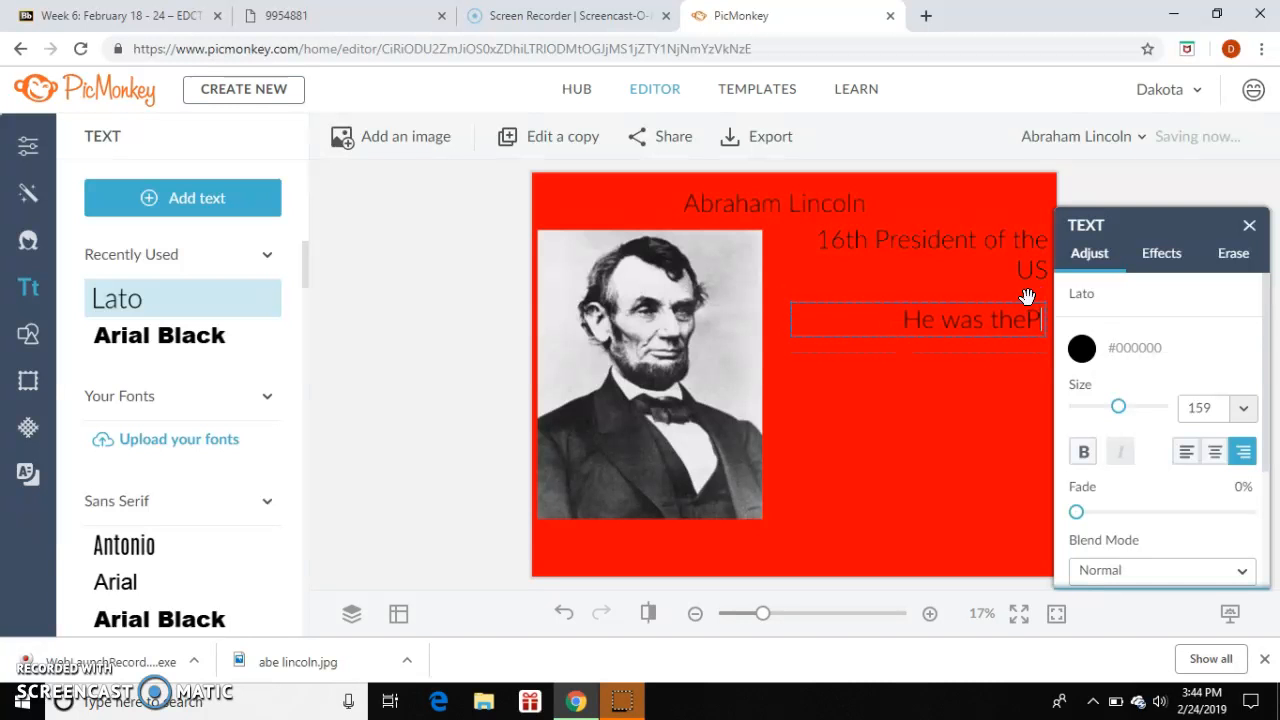
{"action": "type", "text": "e presidnet during"}
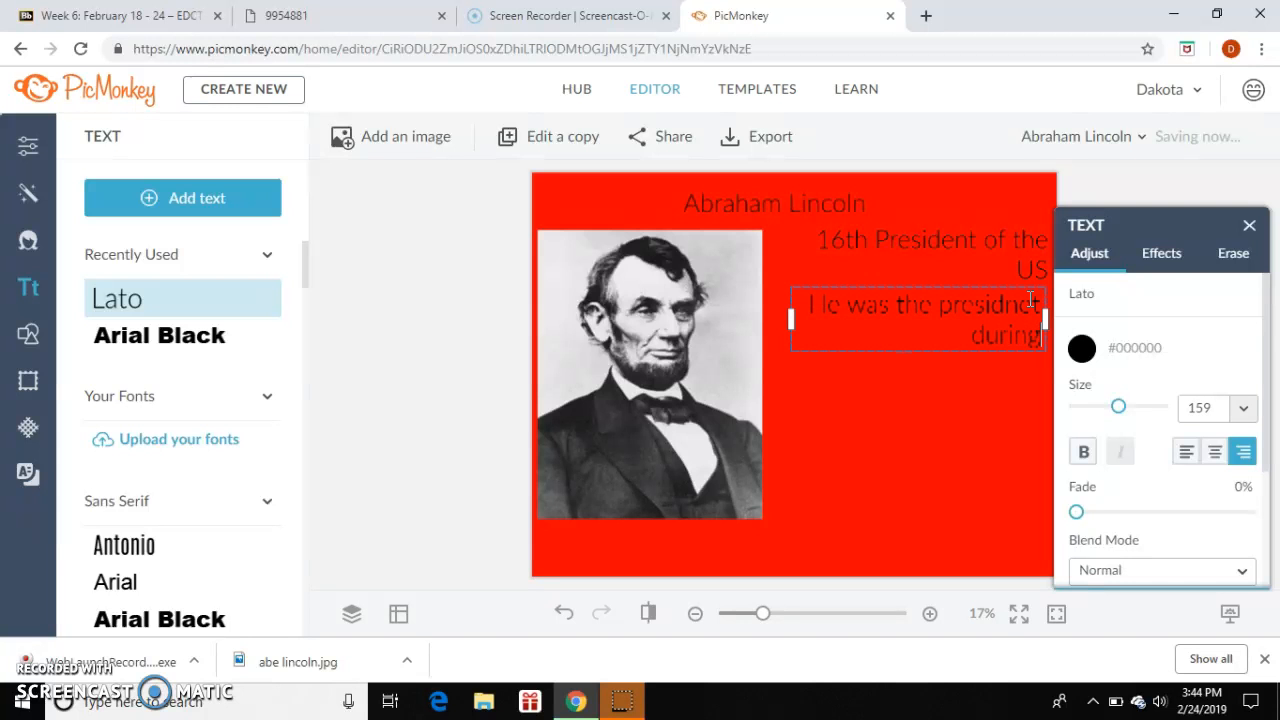
{"action": "type", "text": "  the Civil War"}
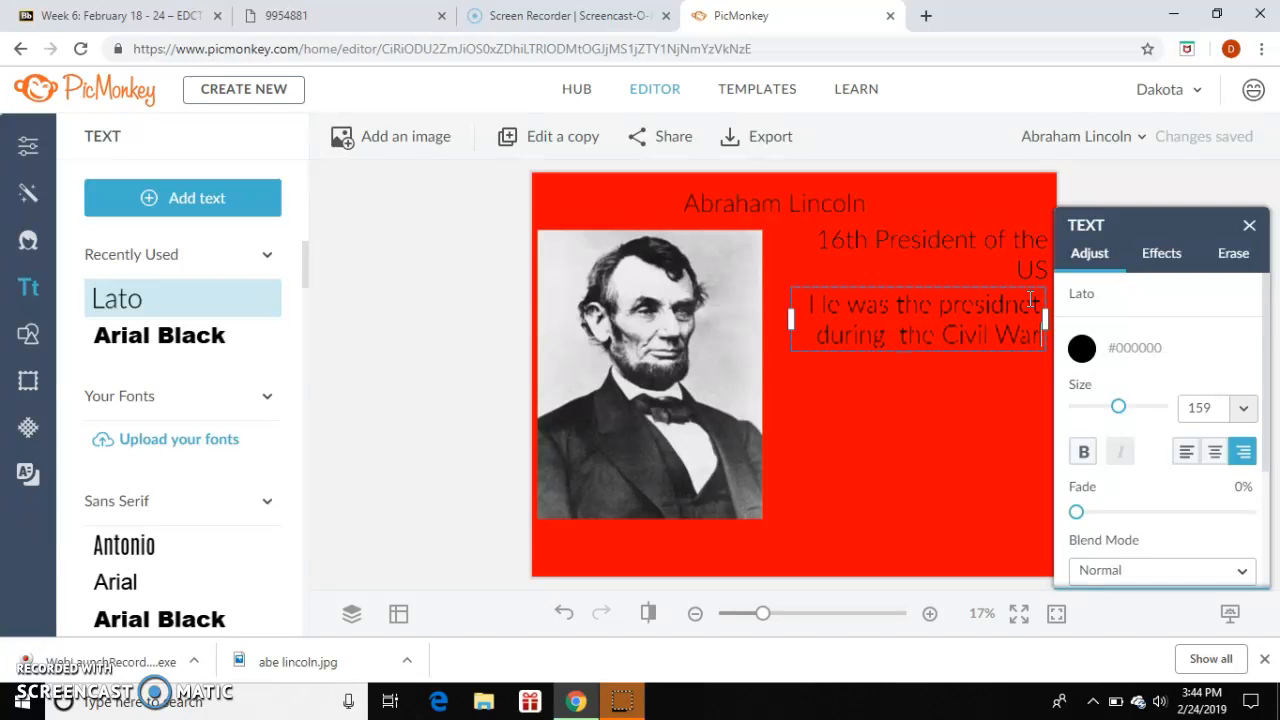
{"action": "left_click", "coordinate": [1027, 316]}
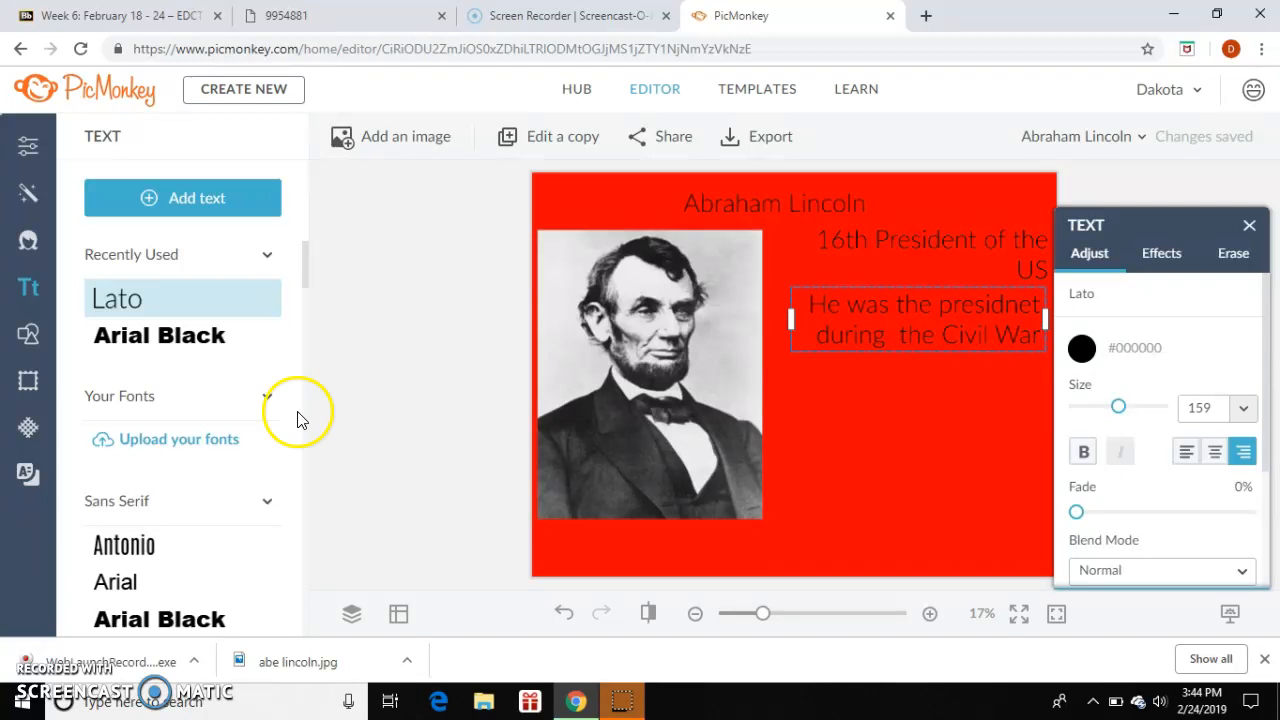
- Add a text box below the Civil War fact and enter "He was Assassinated in Ford's theater in DC." in it
{"action": "left_click", "coordinate": [210, 198]}
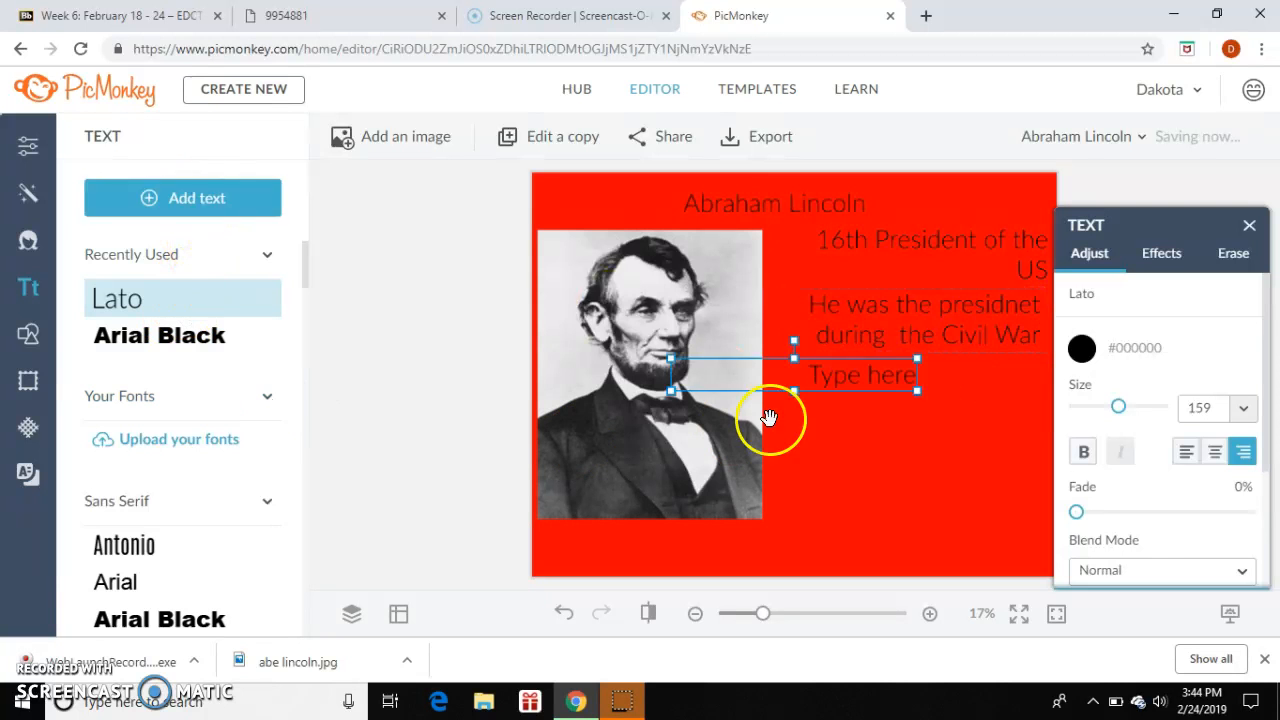
{"action": "left_click_drag", "start_coordinate": [835, 376], "coordinate": [968, 393]}
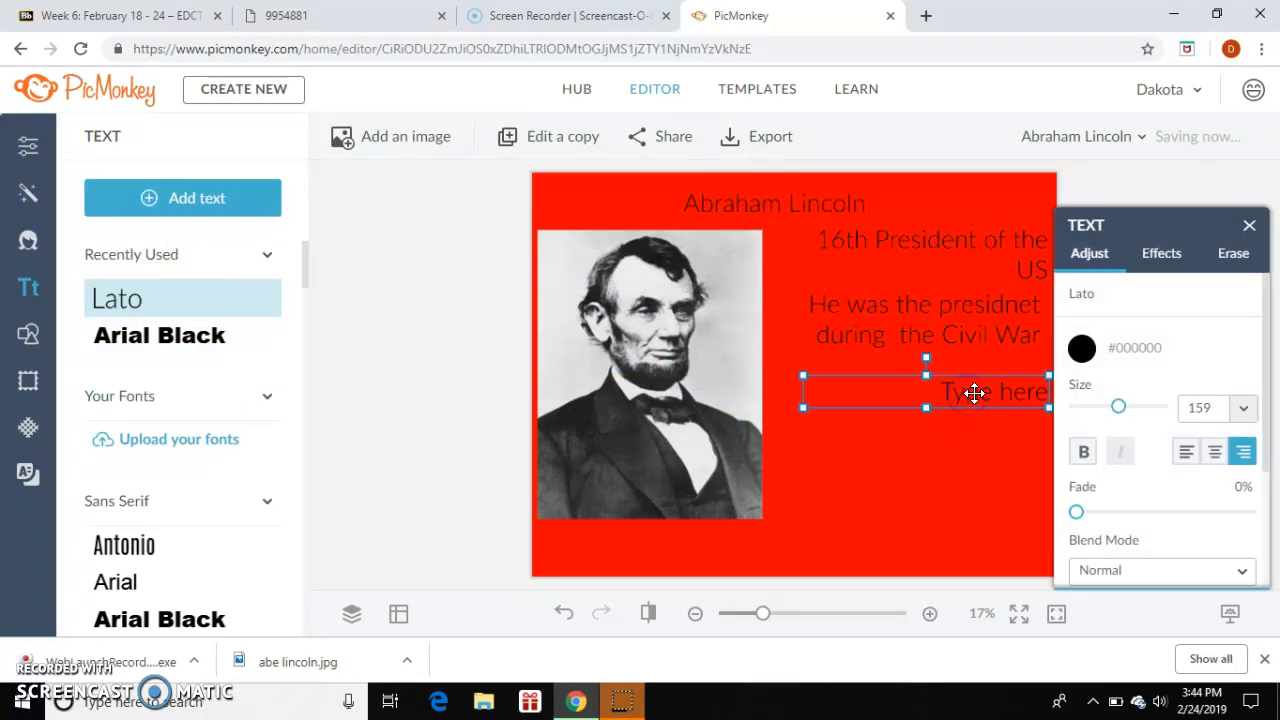
{"action": "left_click", "coordinate": [997, 400]}
{"action": "left_click", "coordinate": [1000, 401]}
{"action": "type", "text": "He was"}
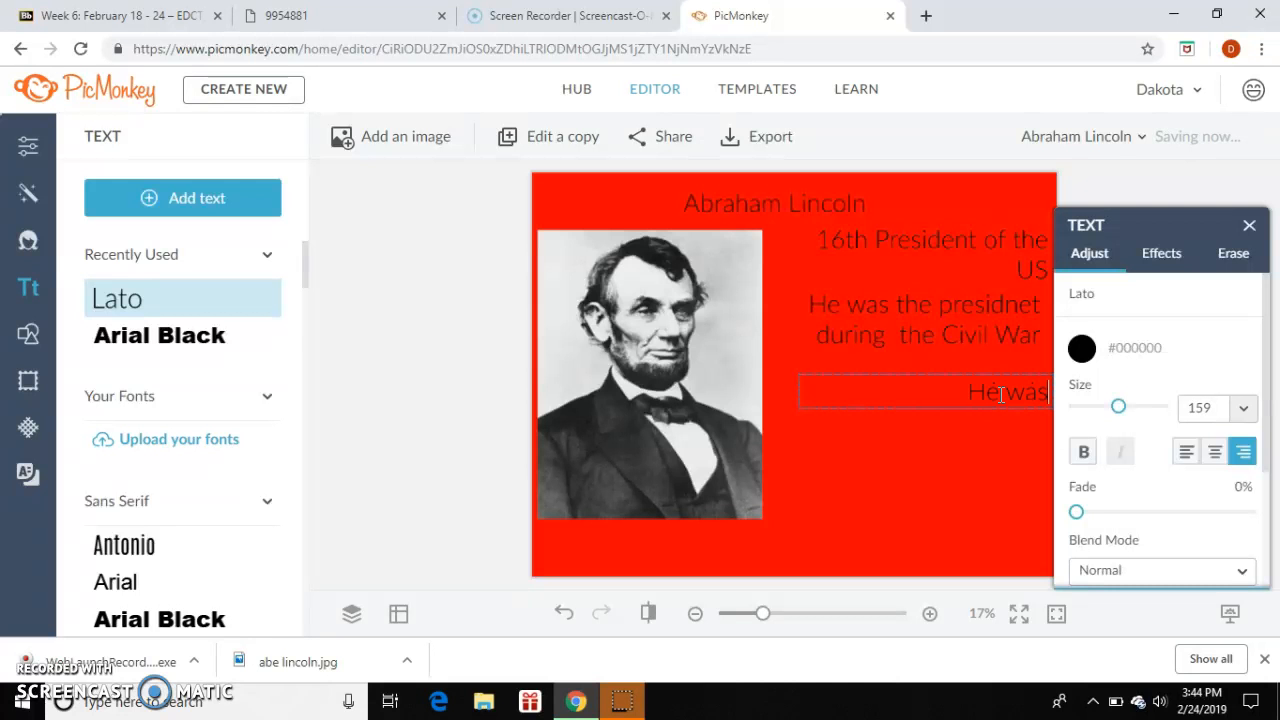
{"action": "type", "text": "Assassinated in"}
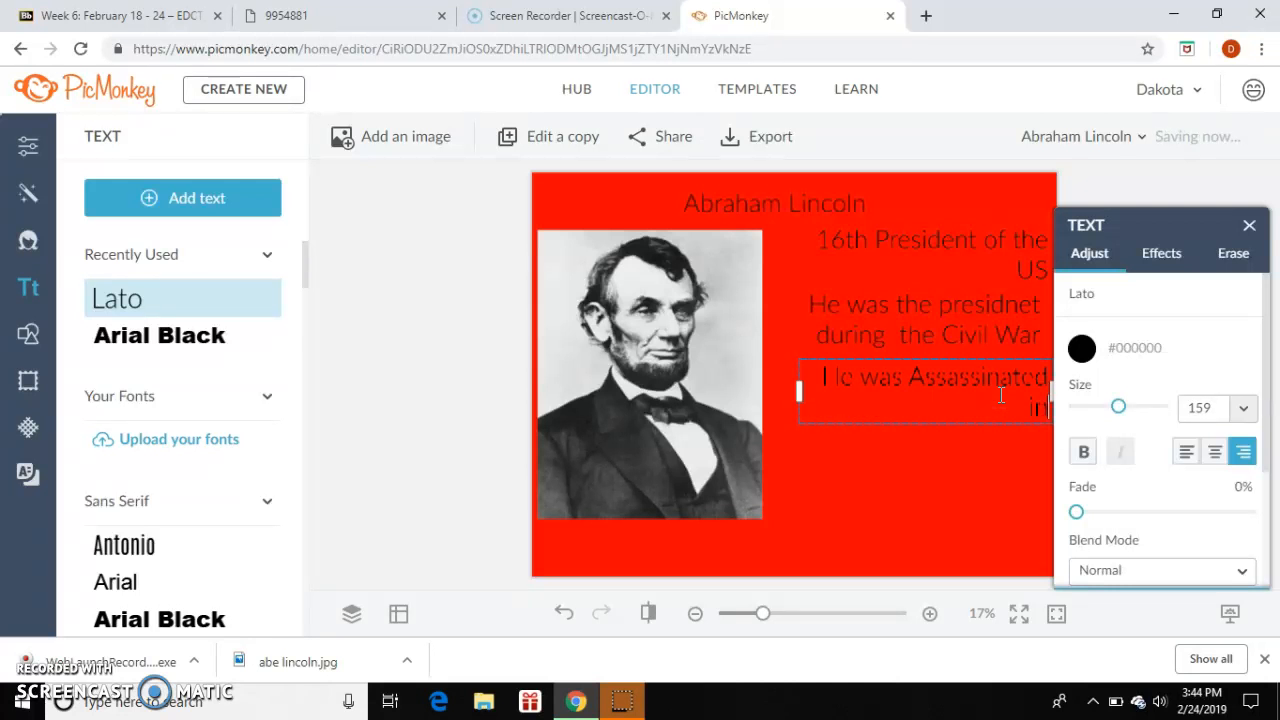
{"action": "type", "text": " Ford's theater in DC"}
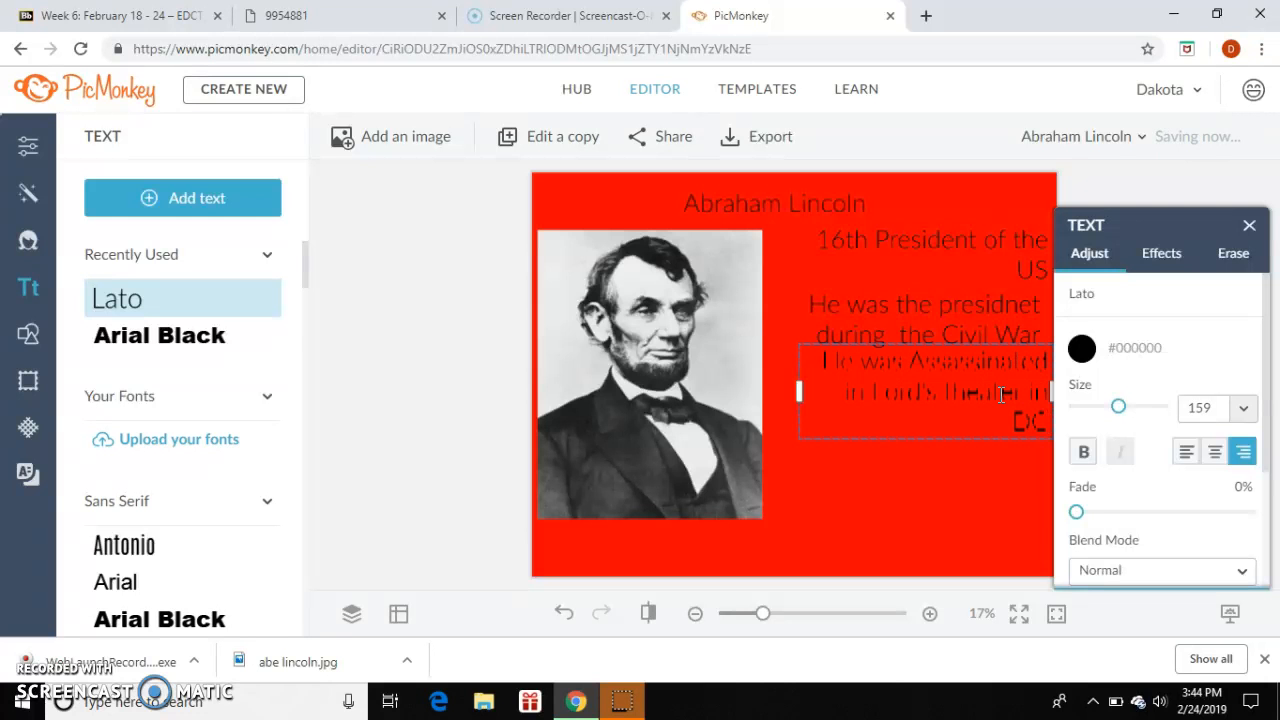
{"action": "left_click", "coordinate": [963, 514]}
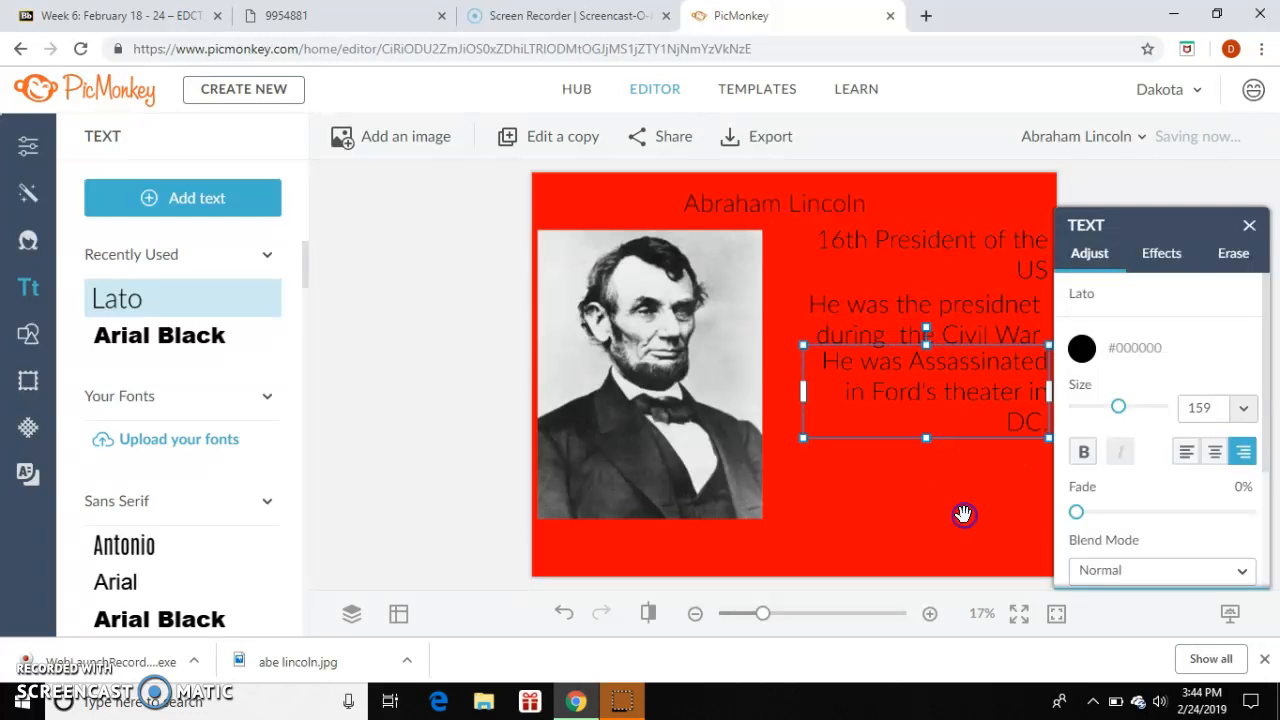
- Move the assassination text slightly down, clear of the Civil War fact, and deselect it
{"action": "left_click", "coordinate": [977, 426]}
{"action": "left_click_drag", "start_coordinate": [980, 423], "coordinate": [978, 438]}
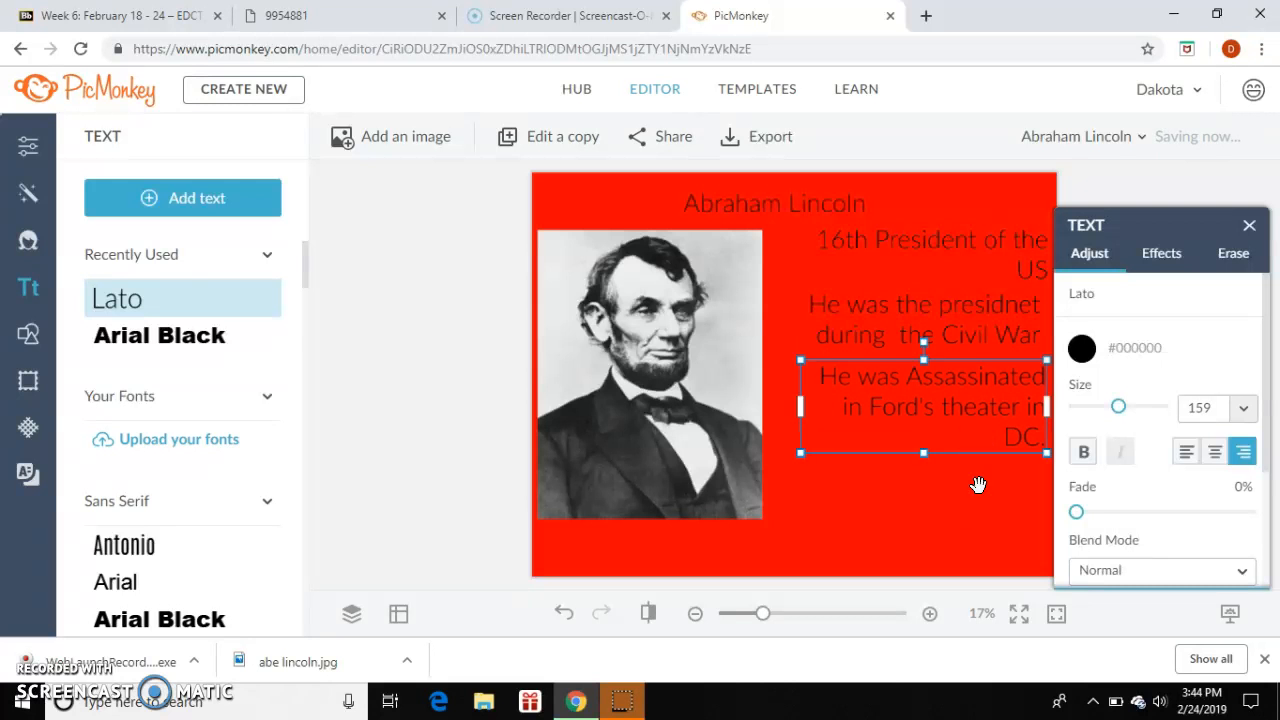
{"action": "left_click", "coordinate": [978, 485]}
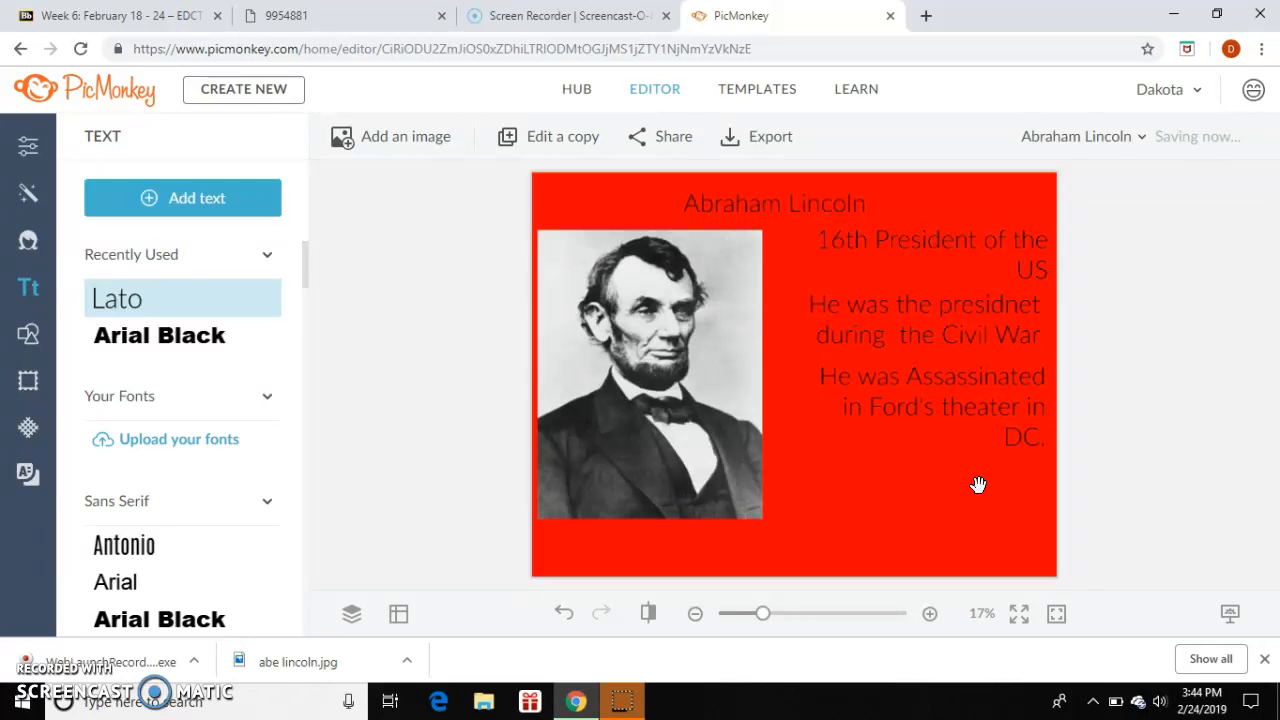